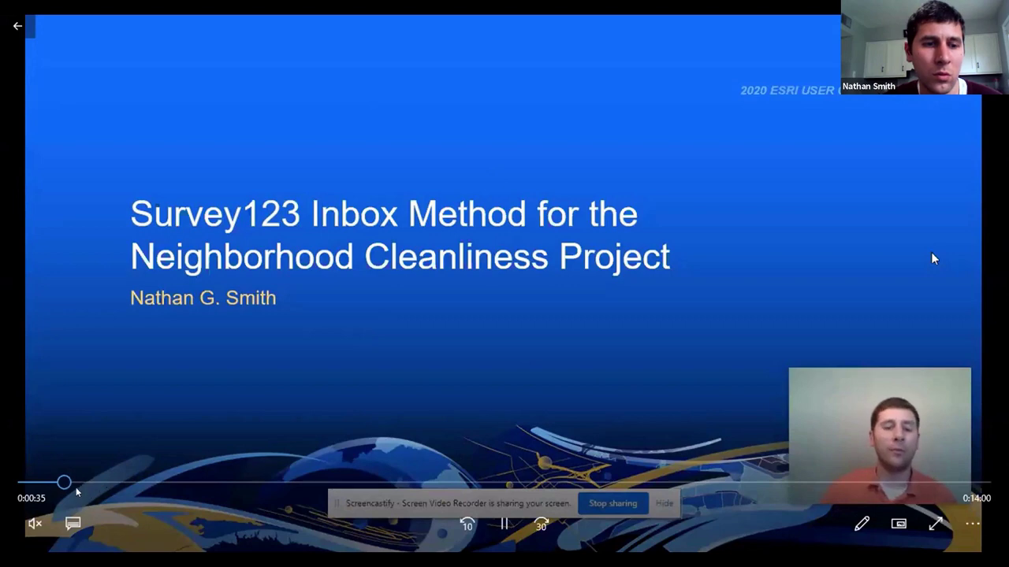
- Skip the recorded talk ahead to the Neighborhood Cleanliness Project Overview slide
left_click(74, 482)
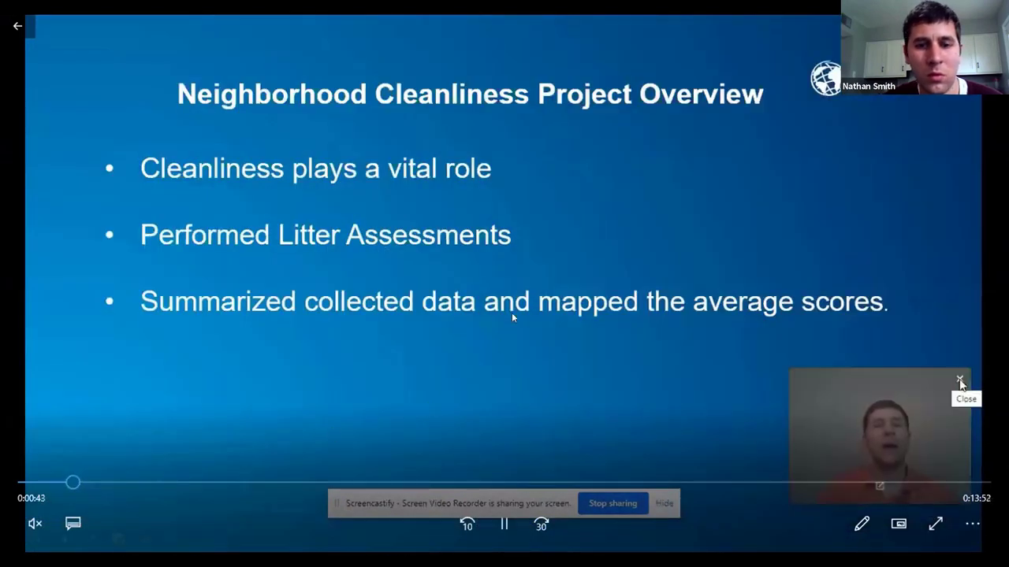
- Pause and resume the talk, then seek to the 'Litter Assessment Previous Way' paper form slide
left_click(504, 523)
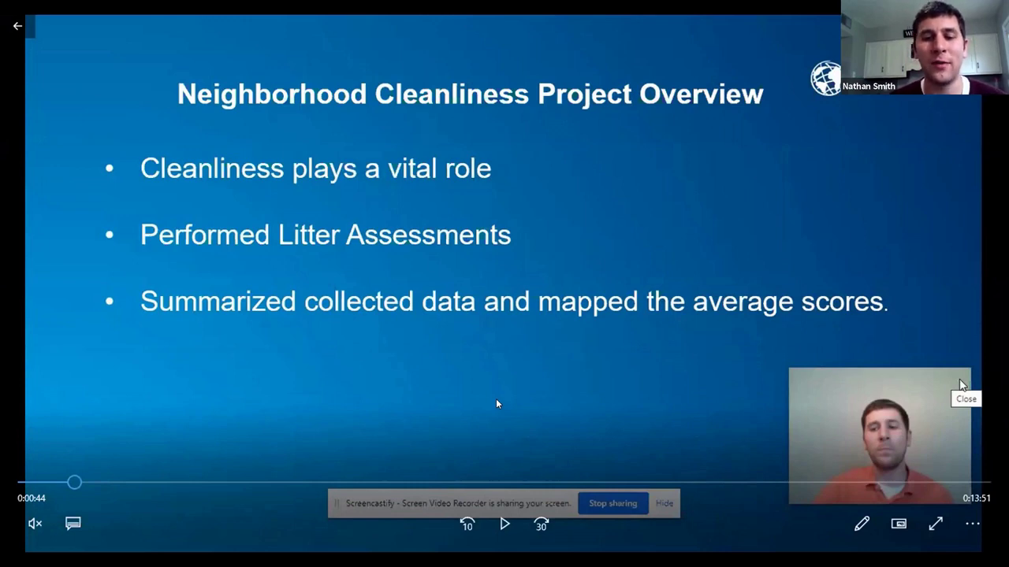
left_click(504, 524)
left_click_drag(67, 487, 184, 482)
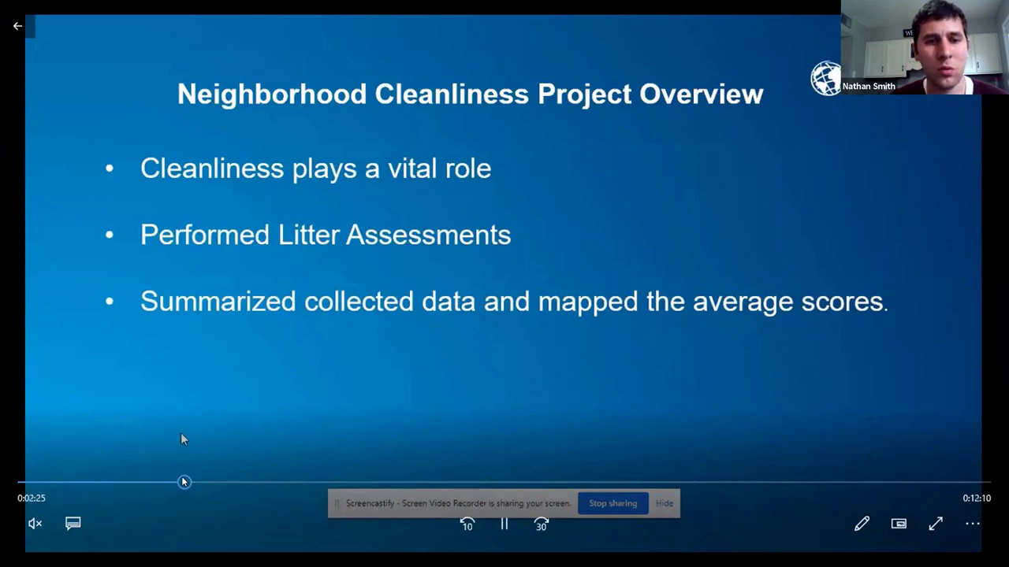
left_click(204, 482)
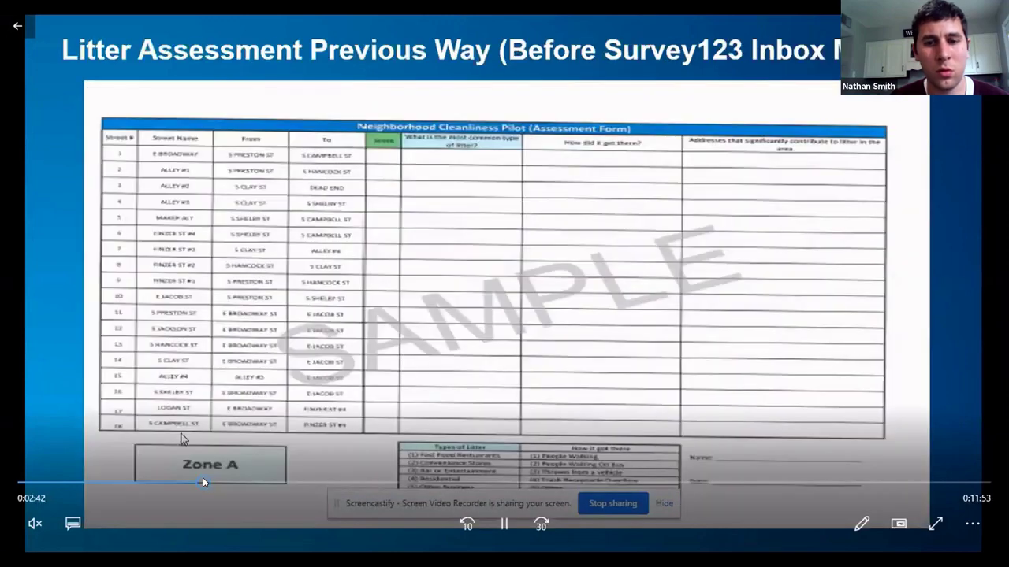
- Pause on the assessment form, then seek past the Zone A map to the Inbox Method slide
left_click(505, 525)
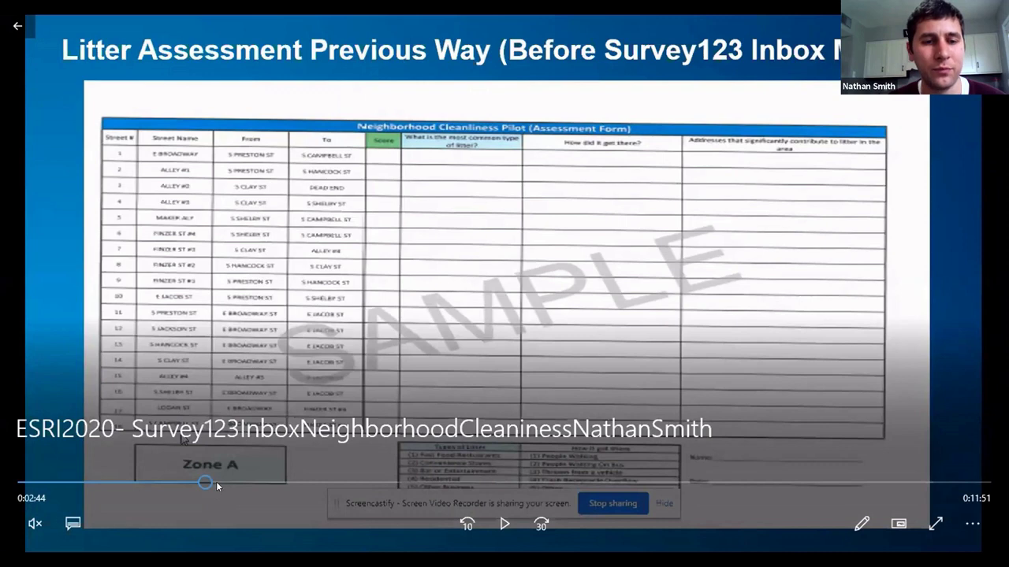
left_click(216, 481)
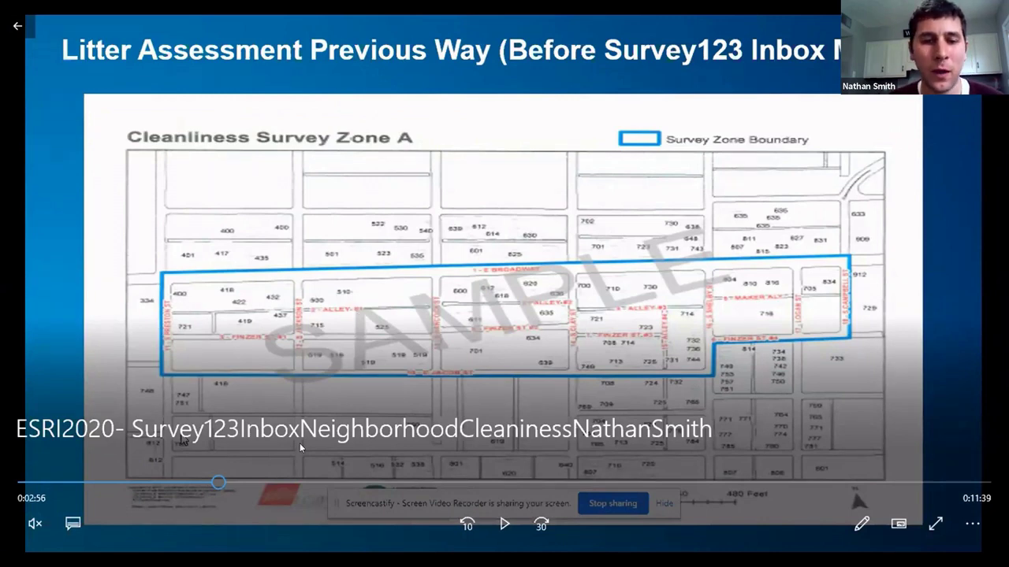
left_click(235, 482)
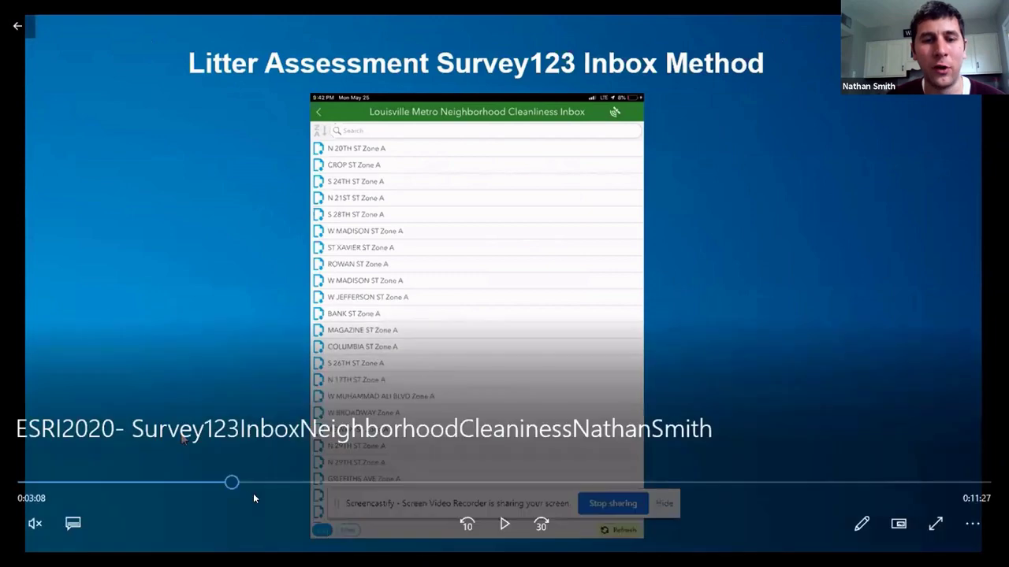
- Seek past the Zone A inbox map to slide 7, 'Survey123 Inbox Live Demonstration'
left_click(243, 483)
left_click_drag(254, 479, 274, 479)
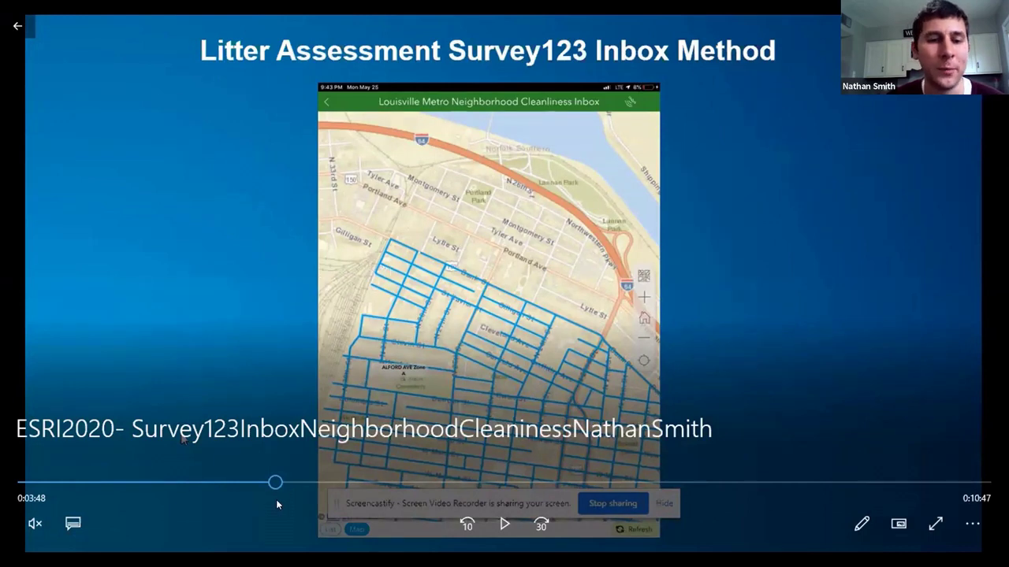
left_click(288, 483)
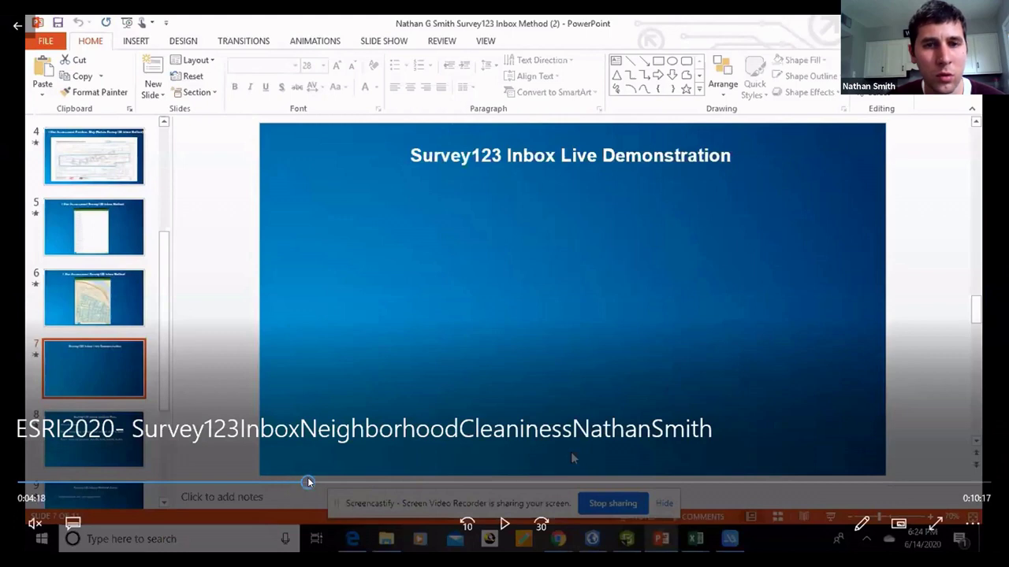
- Jump to the ArcGIS Pro demo sharing NeighborhoodCleanlinessProjectTest with summary and tag 'test'
left_click(307, 482)
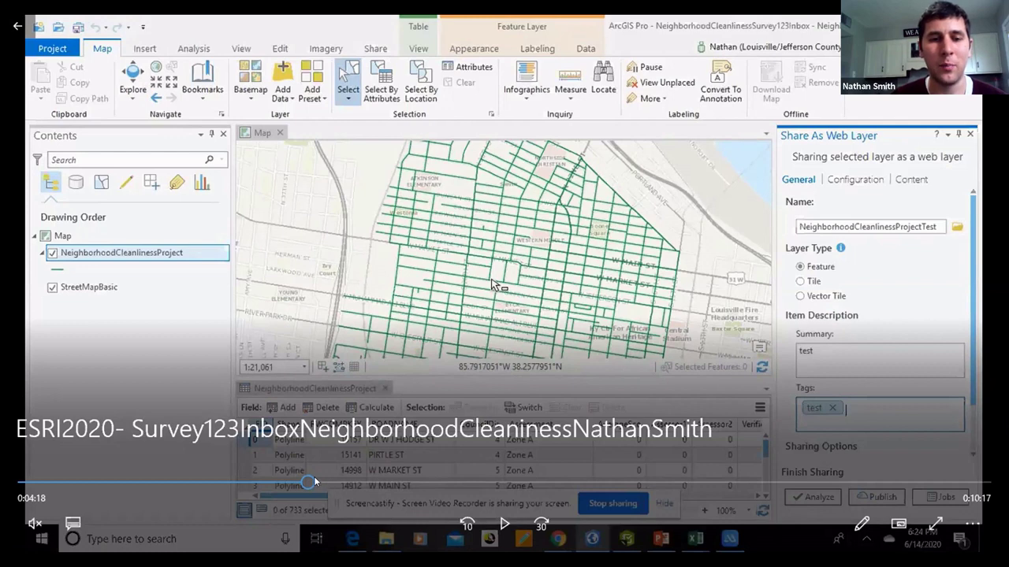
- Seek past the web layer sharing to the NeighborhoodCleanliness hosted feature layer's ArcGIS Online page
left_click(323, 482)
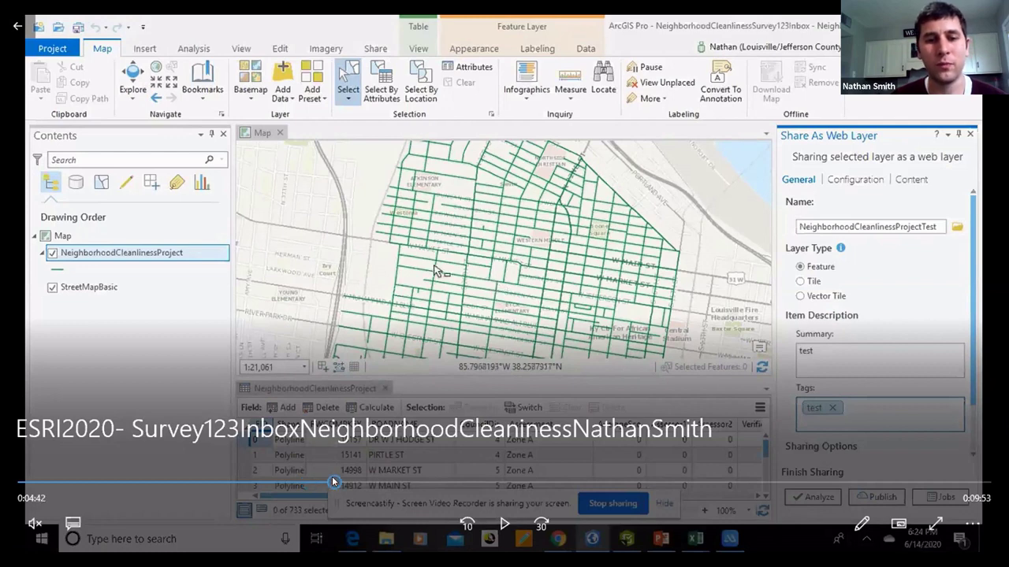
left_click(348, 476)
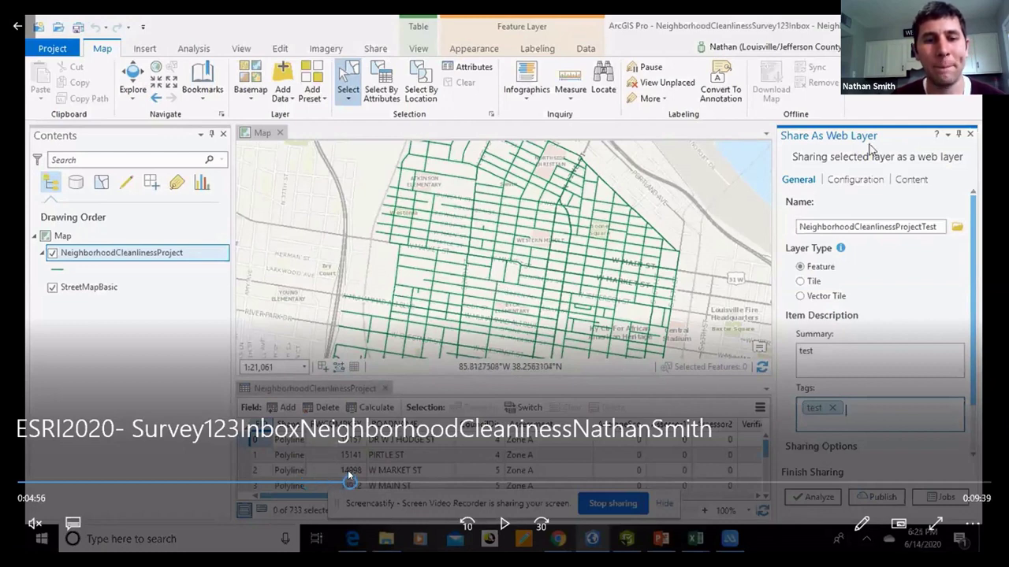
left_click(396, 481)
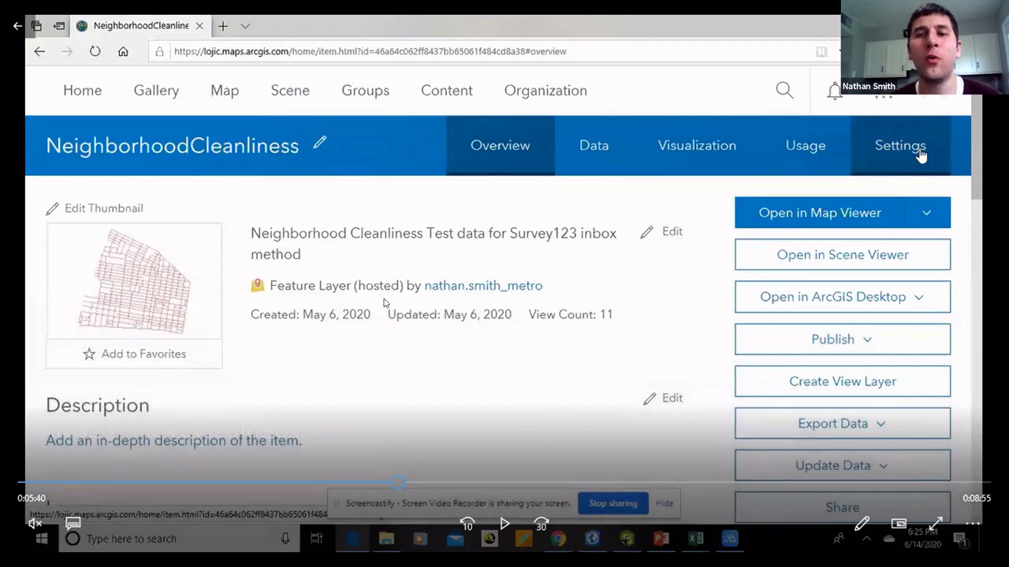
- Pause on the layer's editing settings, then seek to the Form 1 New Survey from a feature service
left_click(504, 524)
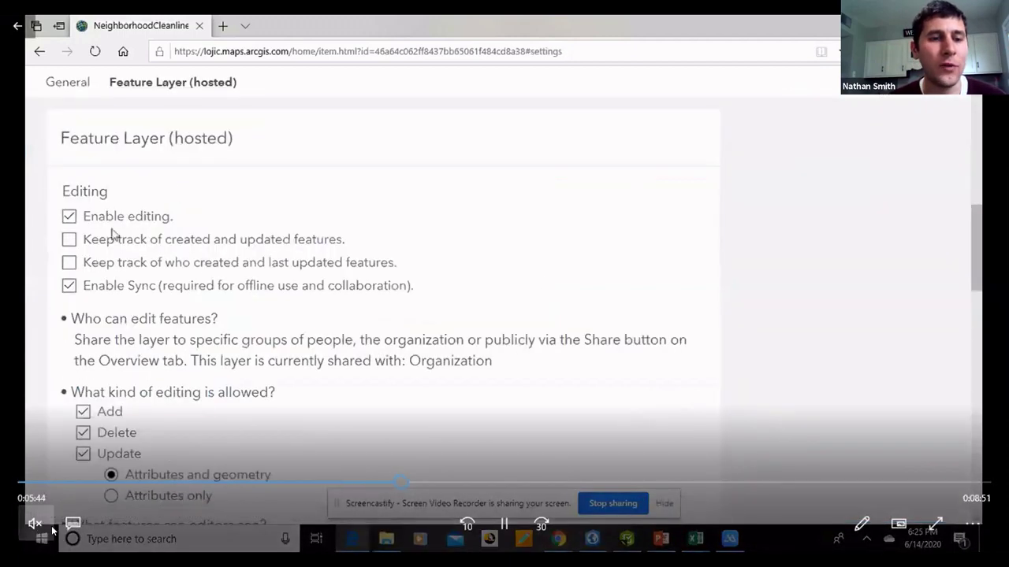
left_click(504, 524)
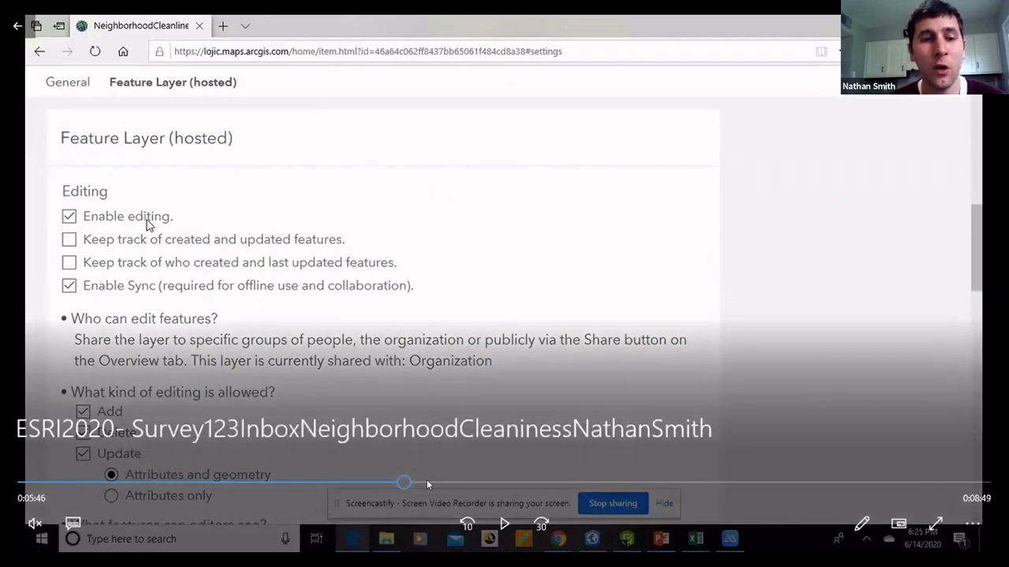
left_click(430, 481)
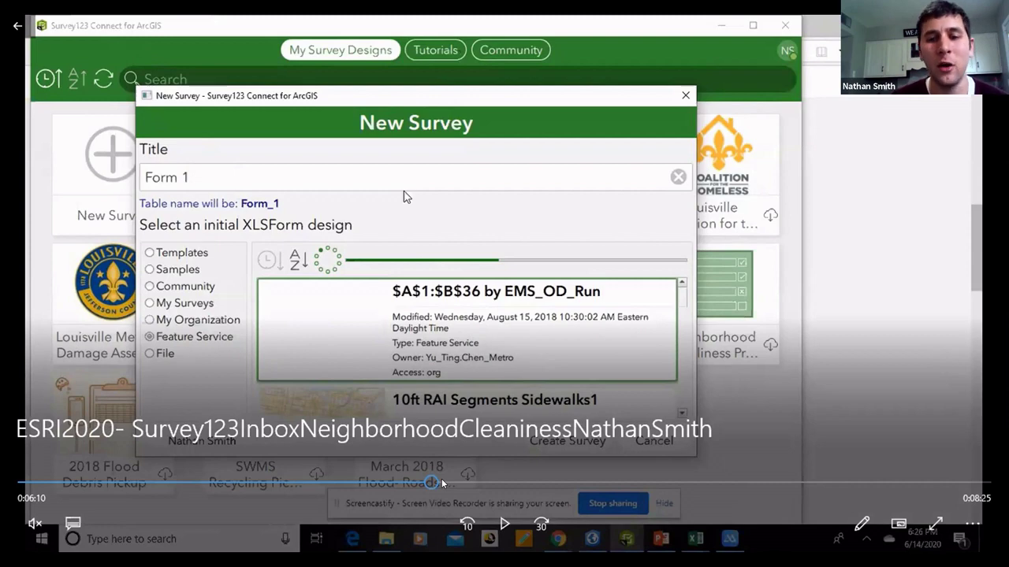
- Seek past the Feature Service search to the Excel XLSForm with scores constrained to 1.0–4.0
left_click_drag(441, 479, 482, 483)
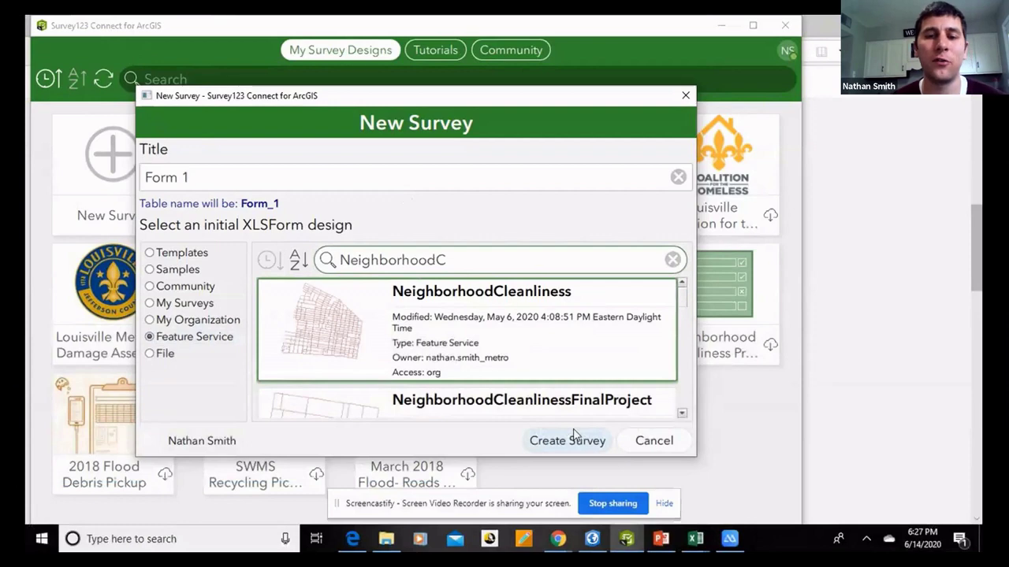
mouse_move(498, 482)
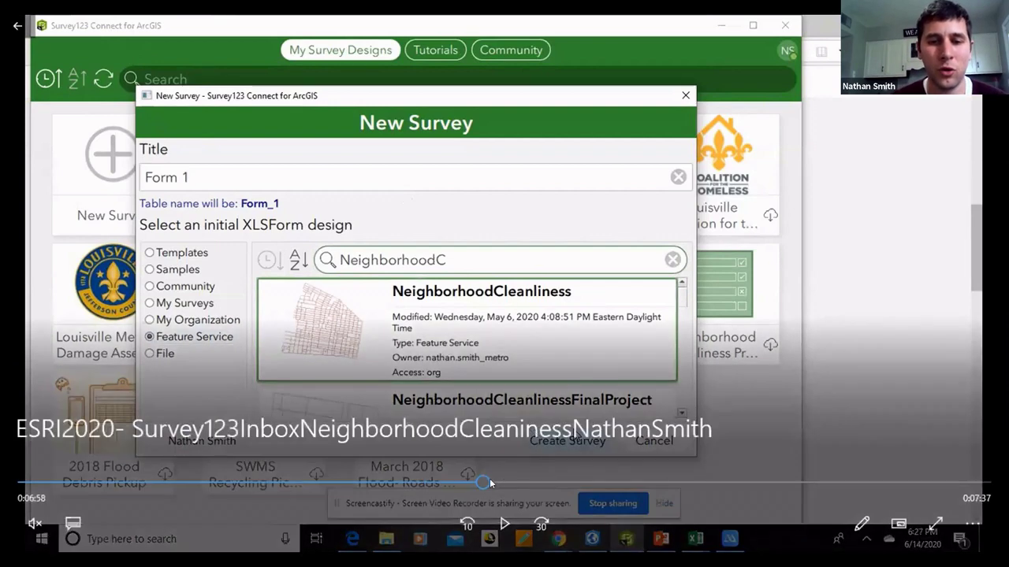
left_click(514, 482)
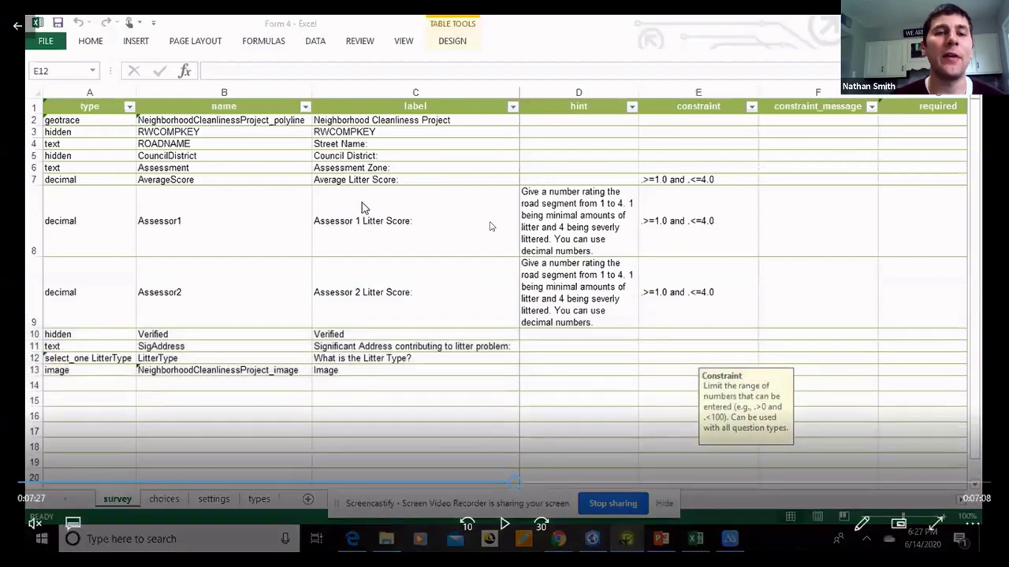
- Advance to the Form 4 survey sheet showing the Assessor1 and Assessor2 1–4 litter rating hints
mouse_move(534, 82)
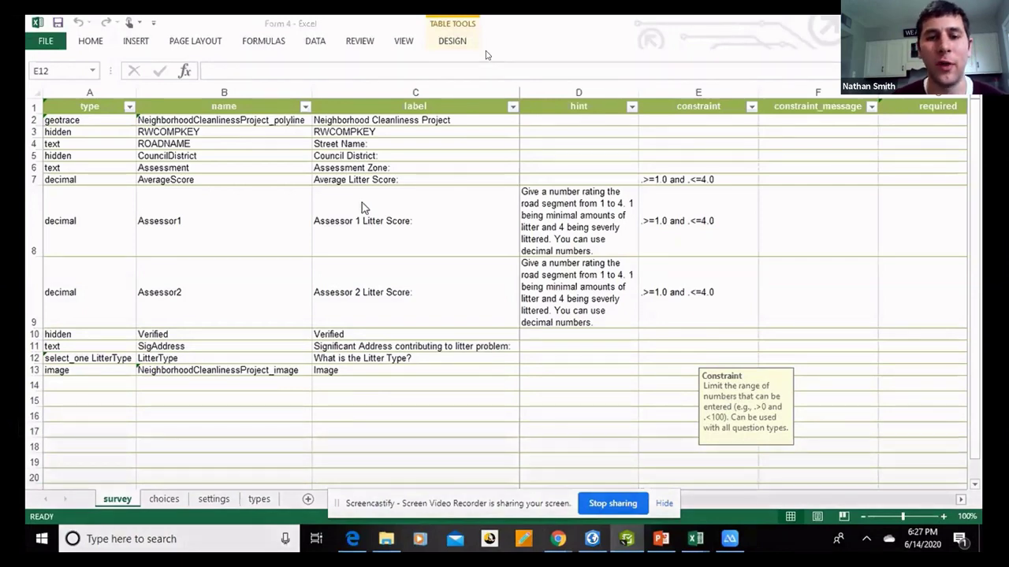
mouse_move(535, 498)
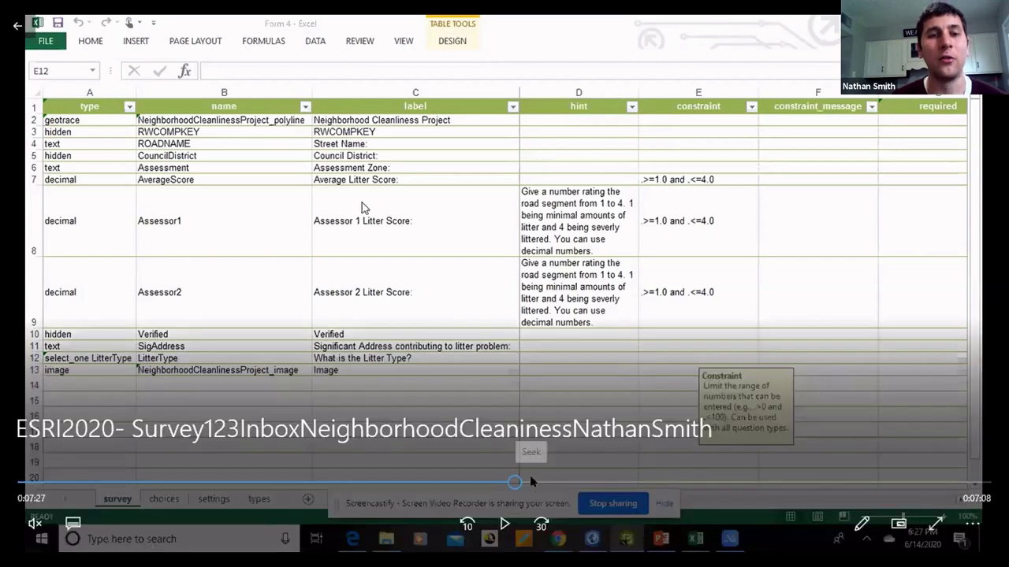
left_click(531, 480)
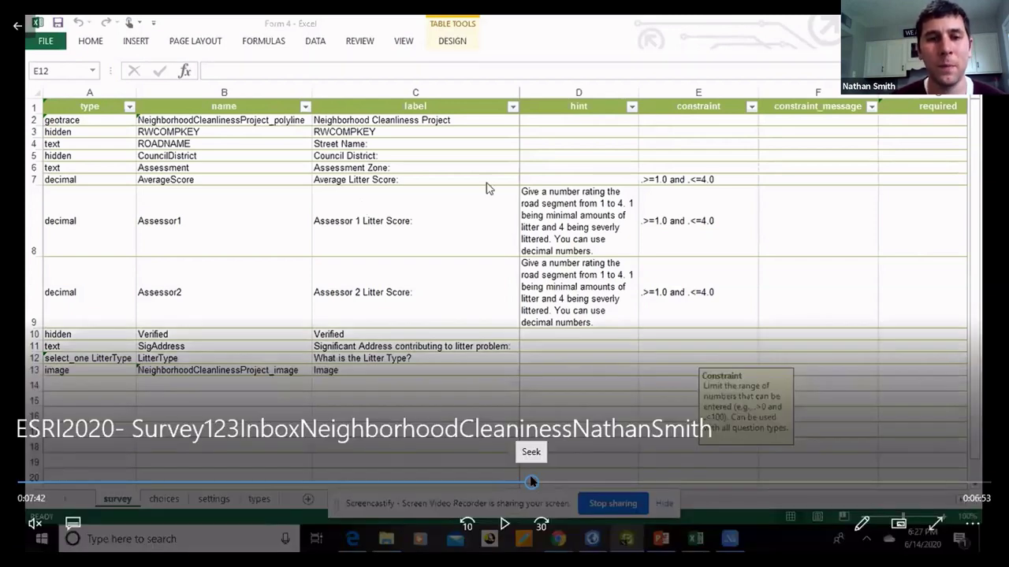
- Seek to Inbox mode Enabled with a blank query, spatial filter on, and the concat instance_name
left_click_drag(543, 486, 555, 483)
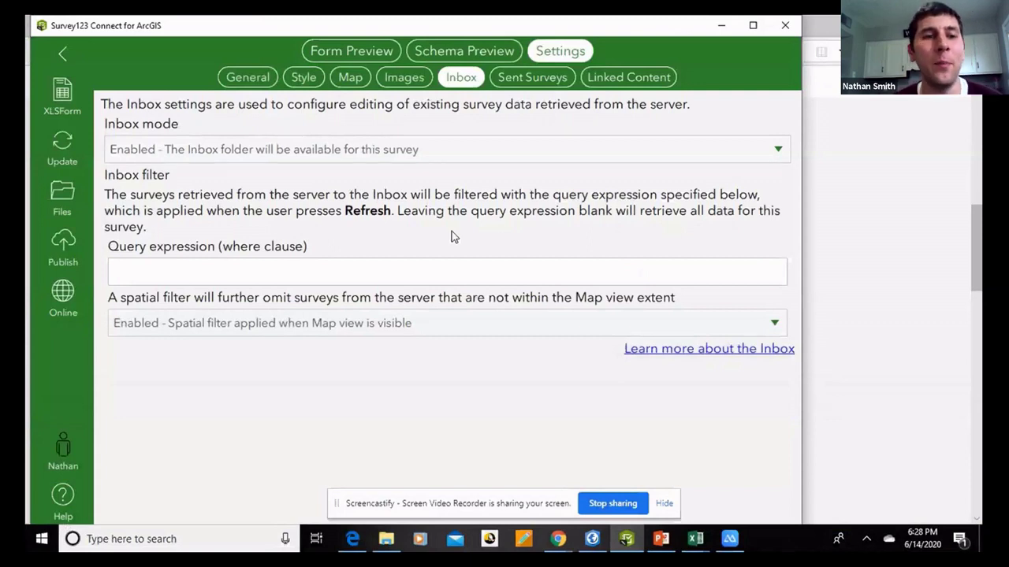
mouse_move(324, 236)
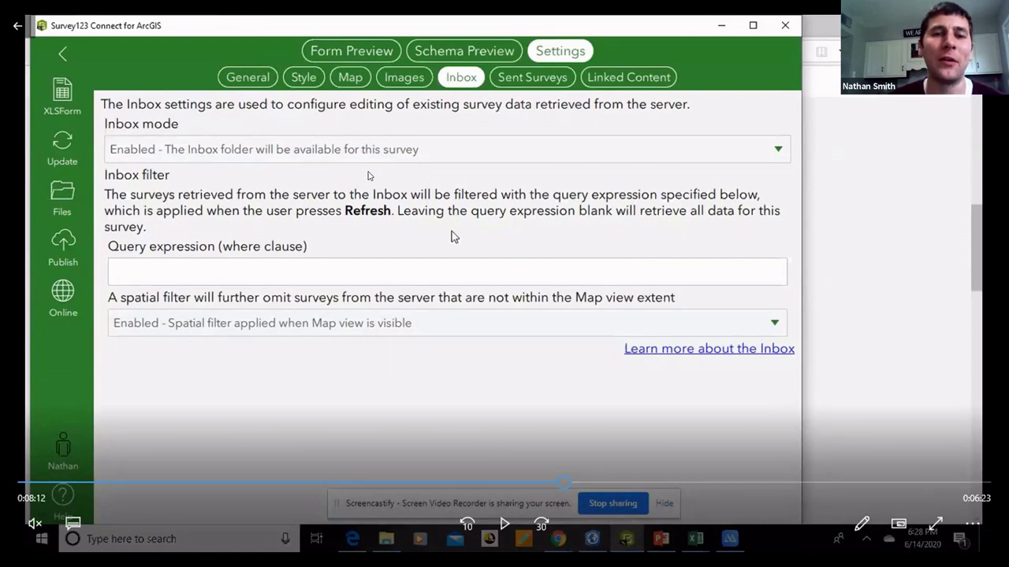
left_click(581, 482)
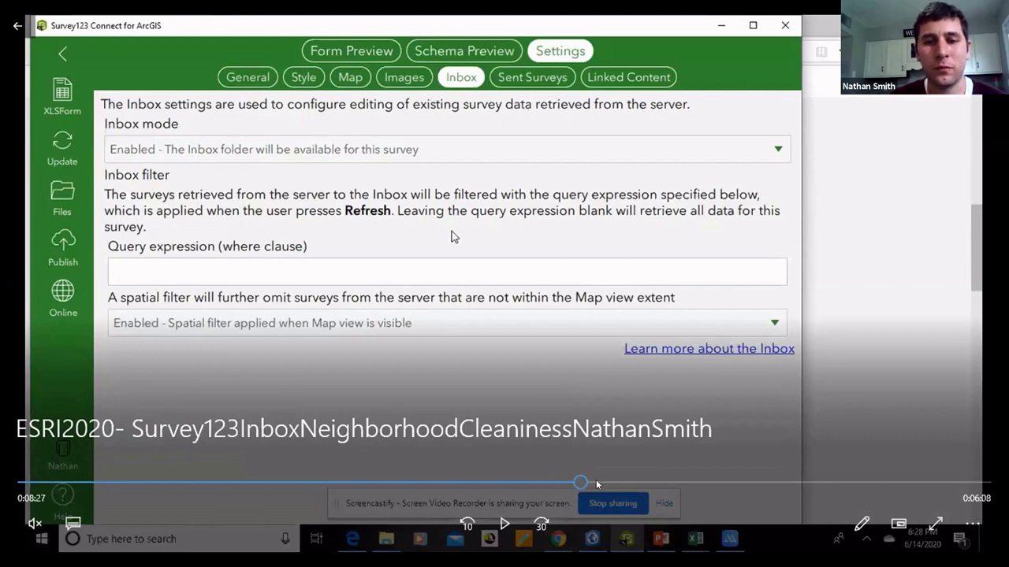
left_click(597, 482)
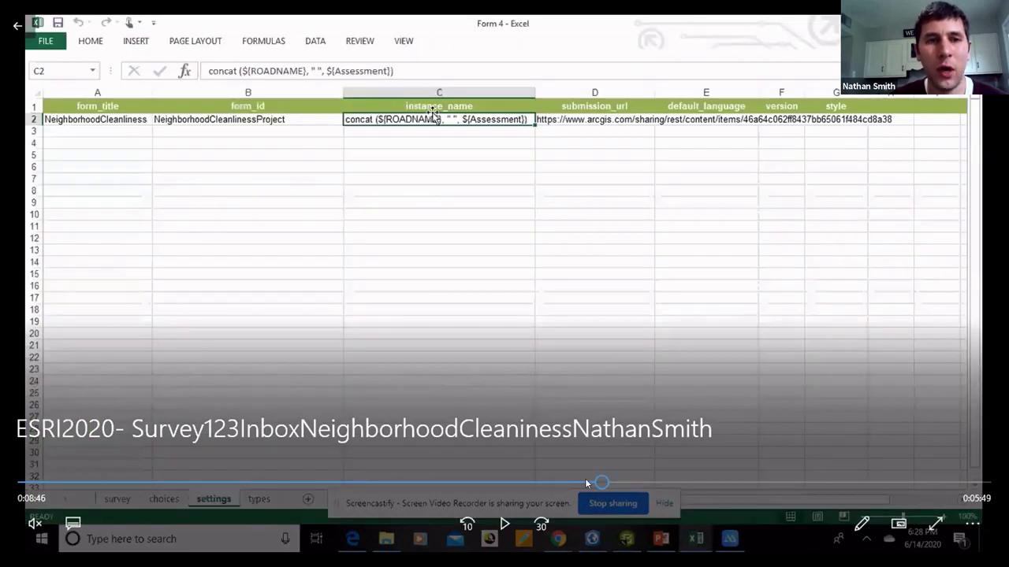
- Set cell C2 of the settings sheet to concat(${ROADNAME}, " ", ${Assessment}) as instance_name
left_click(588, 483)
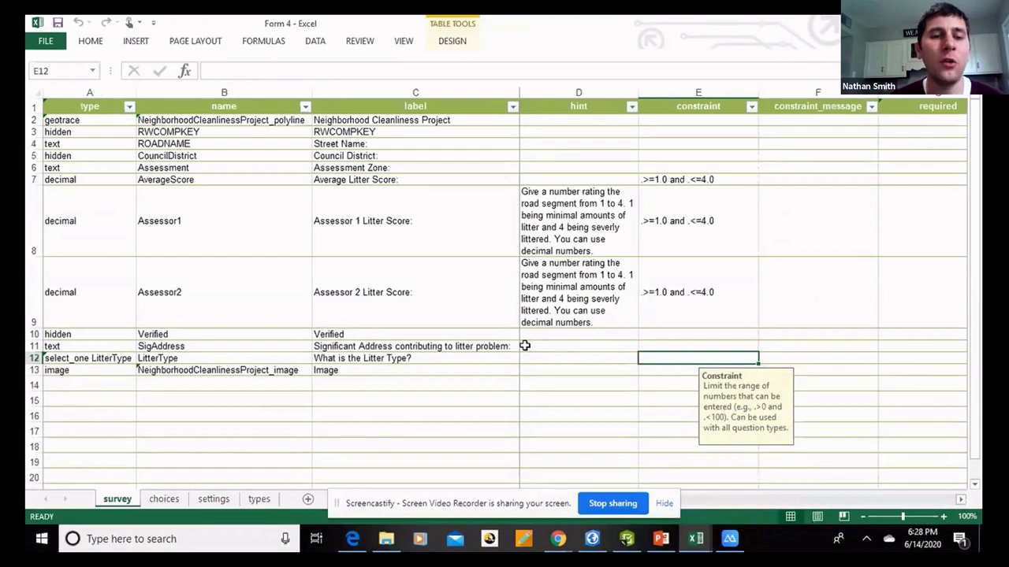
mouse_move(449, 208)
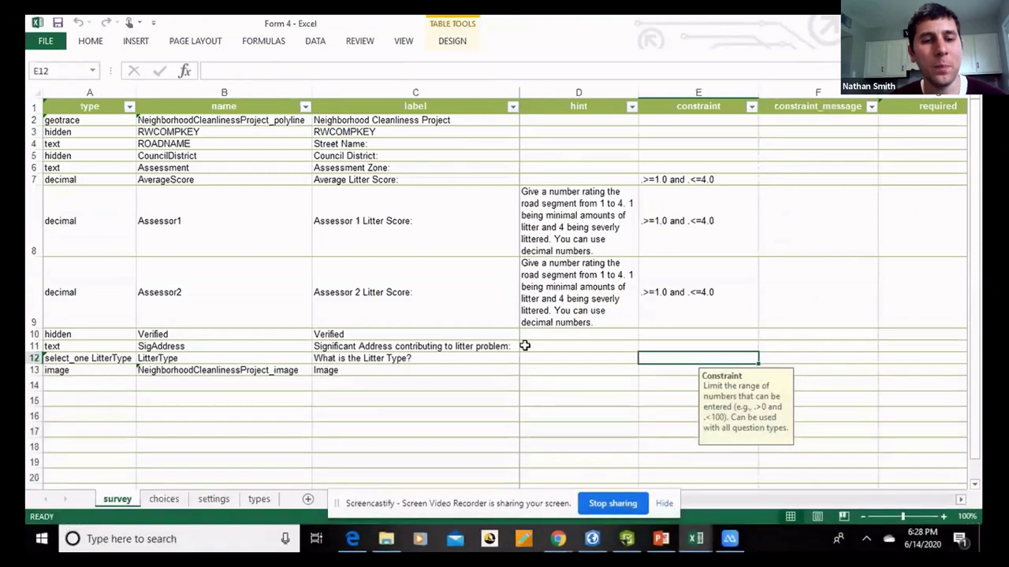
mouse_move(619, 510)
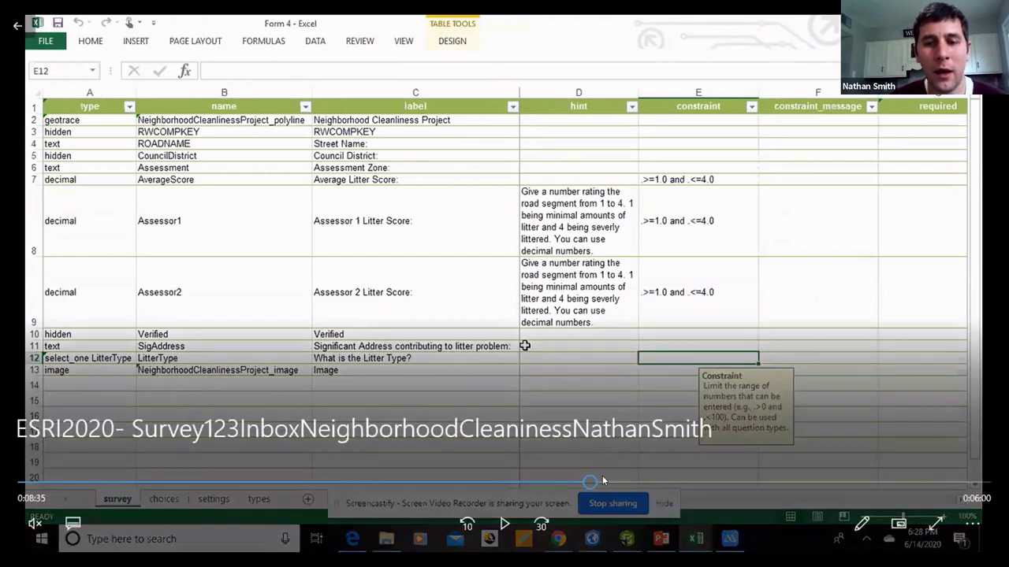
left_click(602, 478)
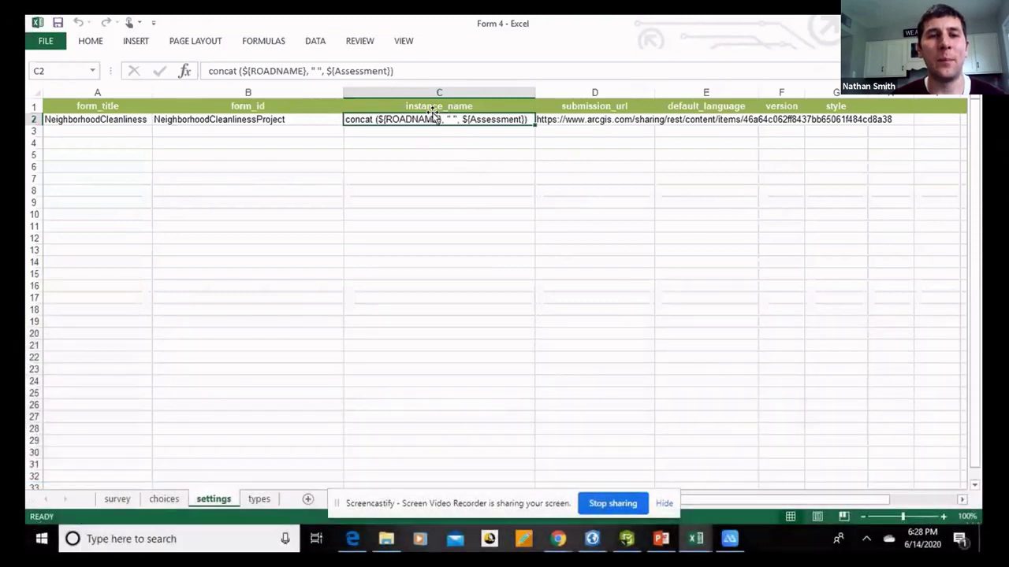
mouse_move(420, 137)
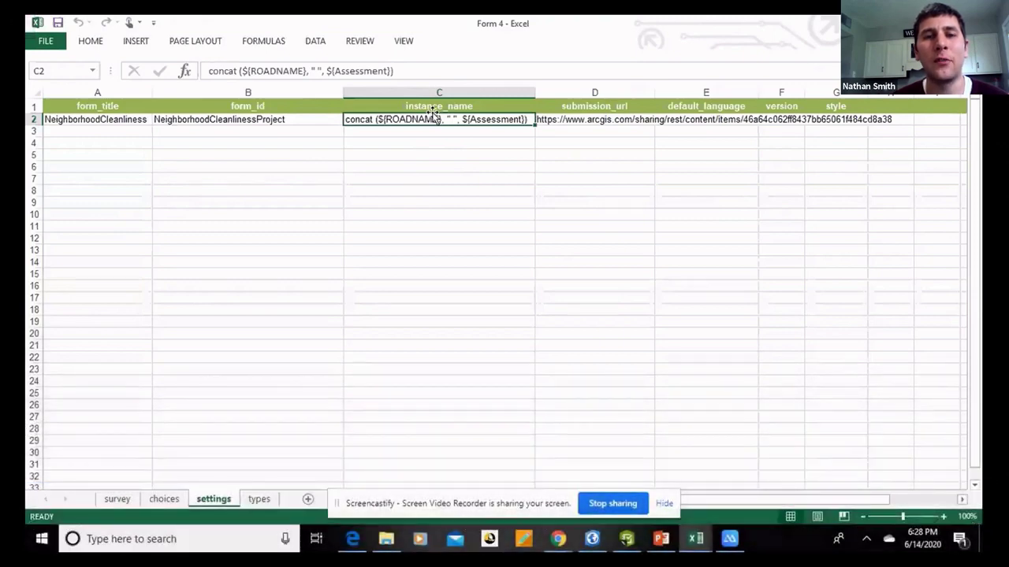
mouse_move(338, 137)
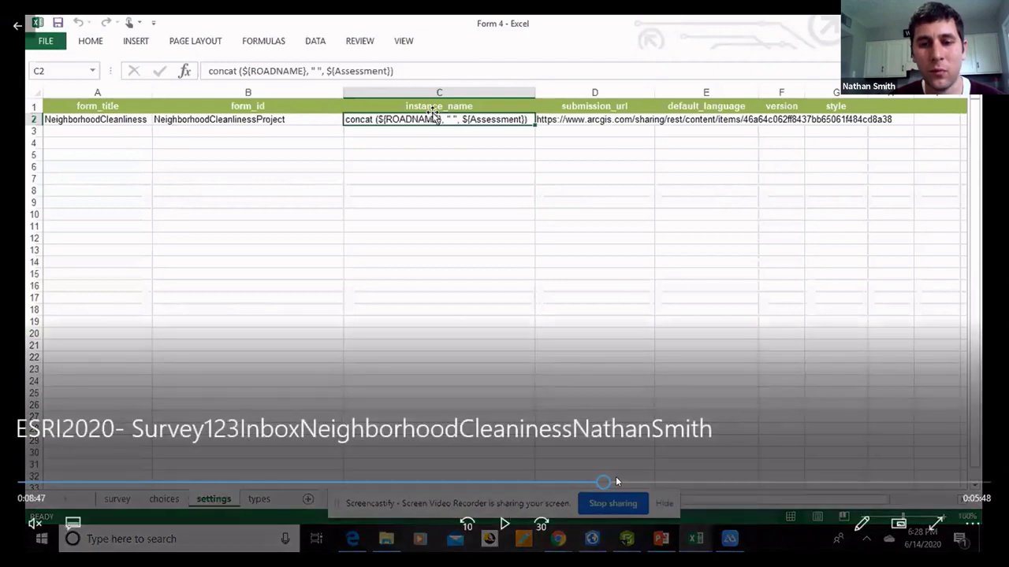
left_click_drag(616, 476, 680, 482)
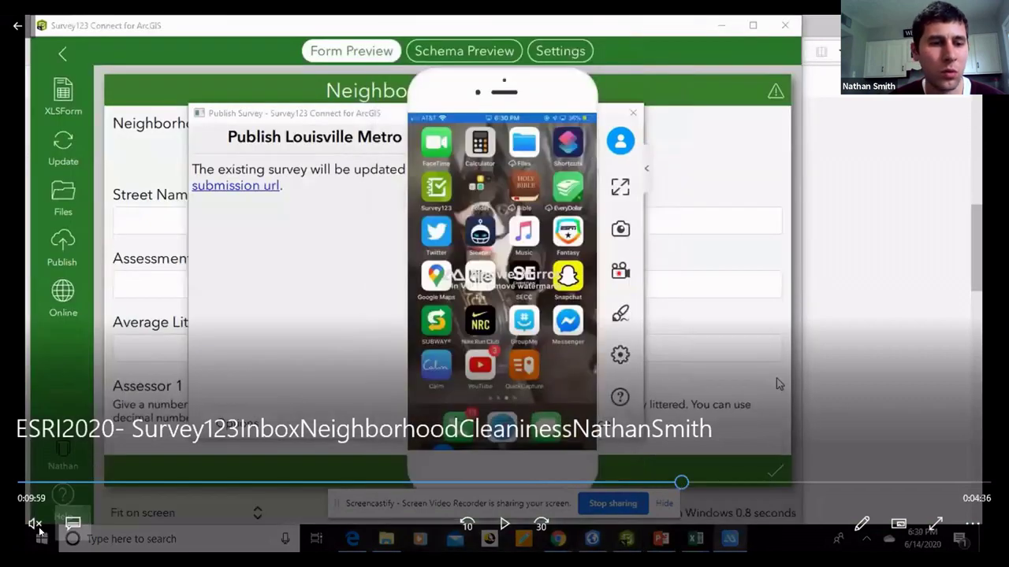
- Open the Louisville Metro Neighborhood survey's Inbox on the phone to load records like S 30TH ST Zone A
left_click(504, 524)
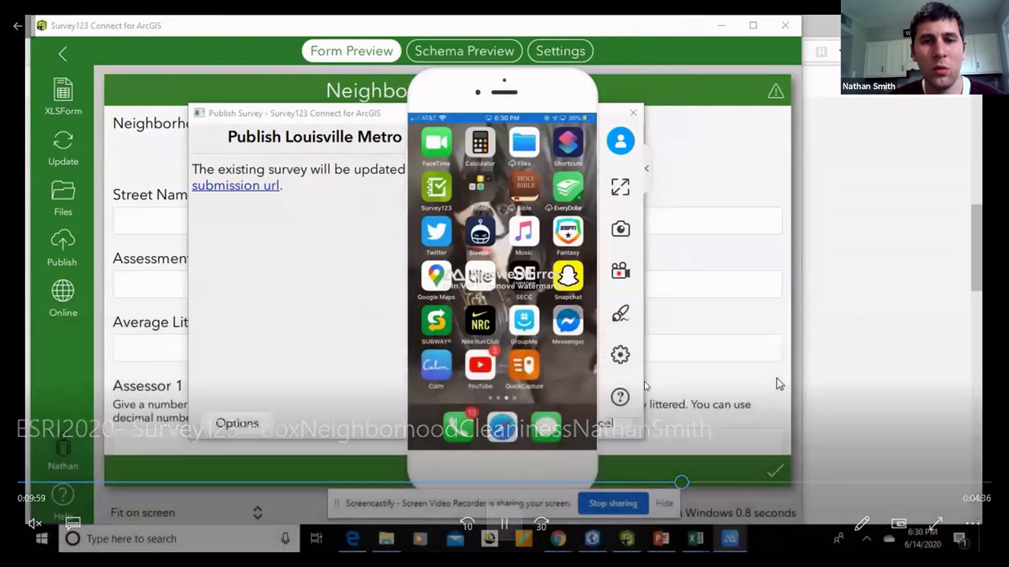
mouse_move(784, 369)
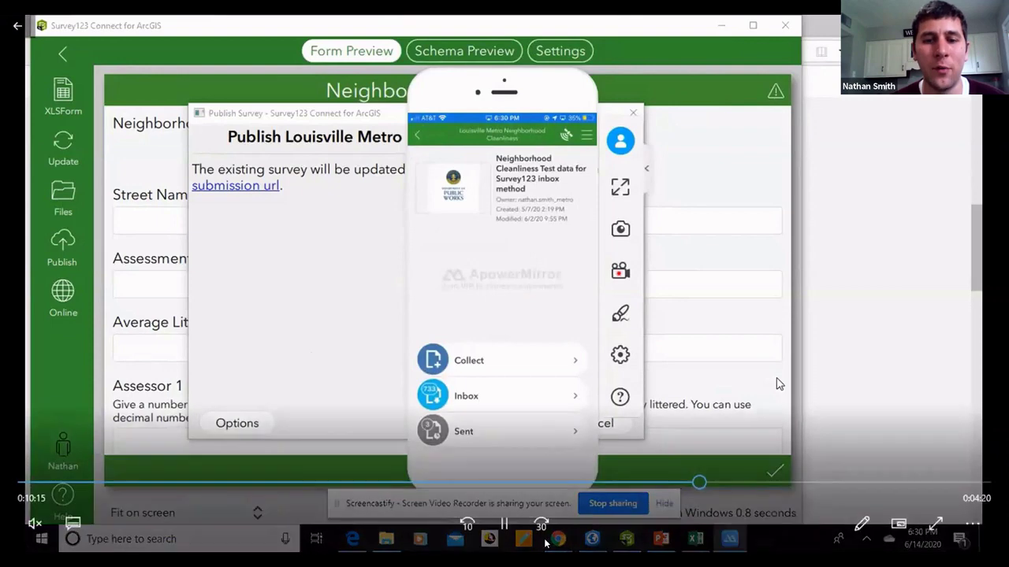
left_click(504, 524)
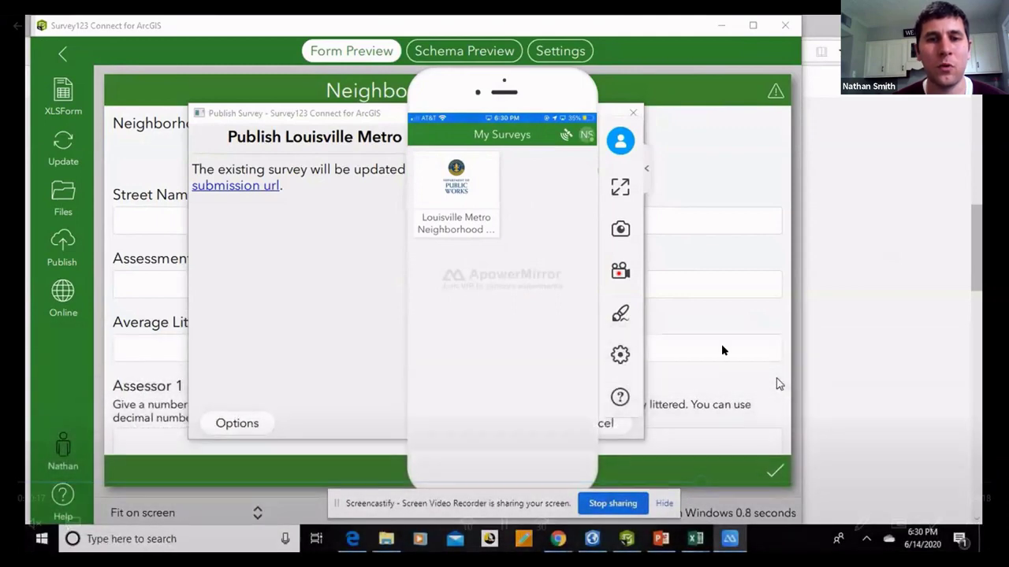
key("space")
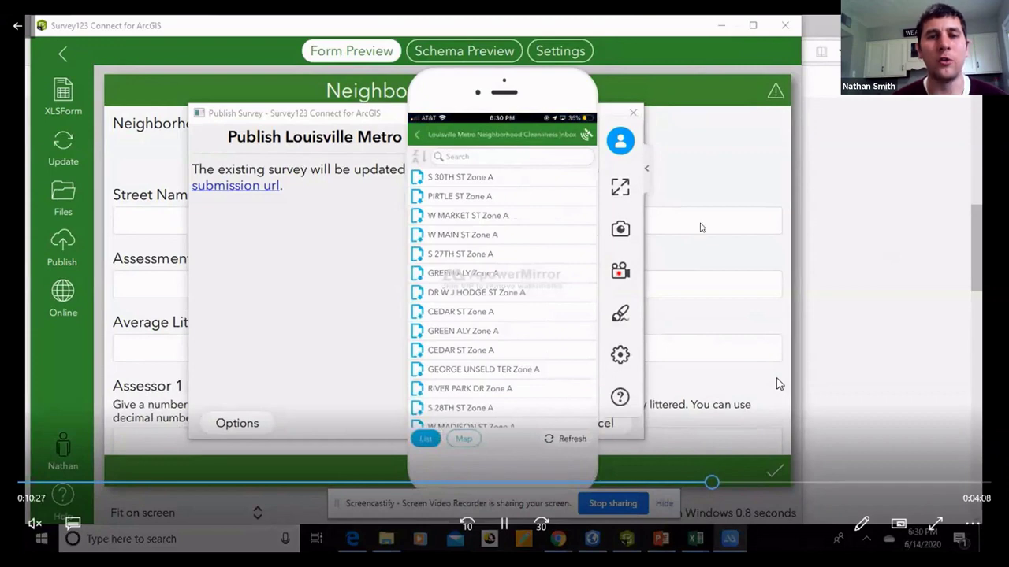
- Open the GRIFFITHS AVE Zone A record from the Inbox and scroll through its questions
key("space")
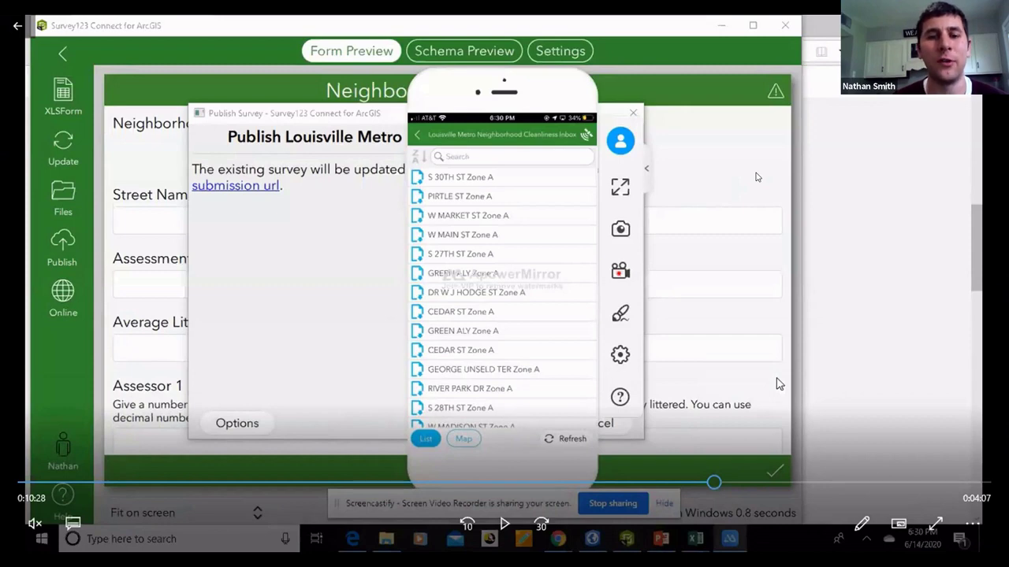
key("space")
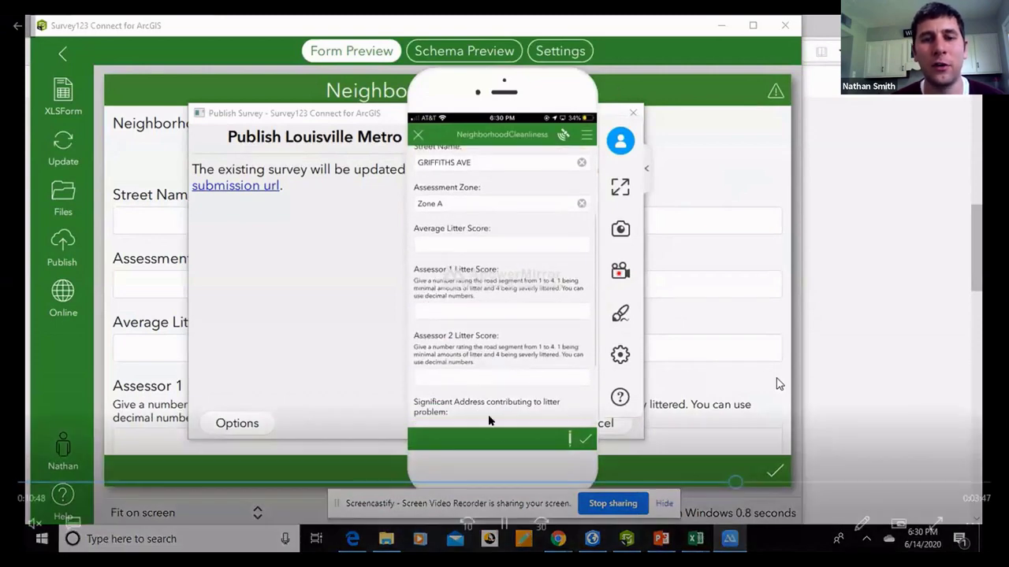
left_click(515, 526)
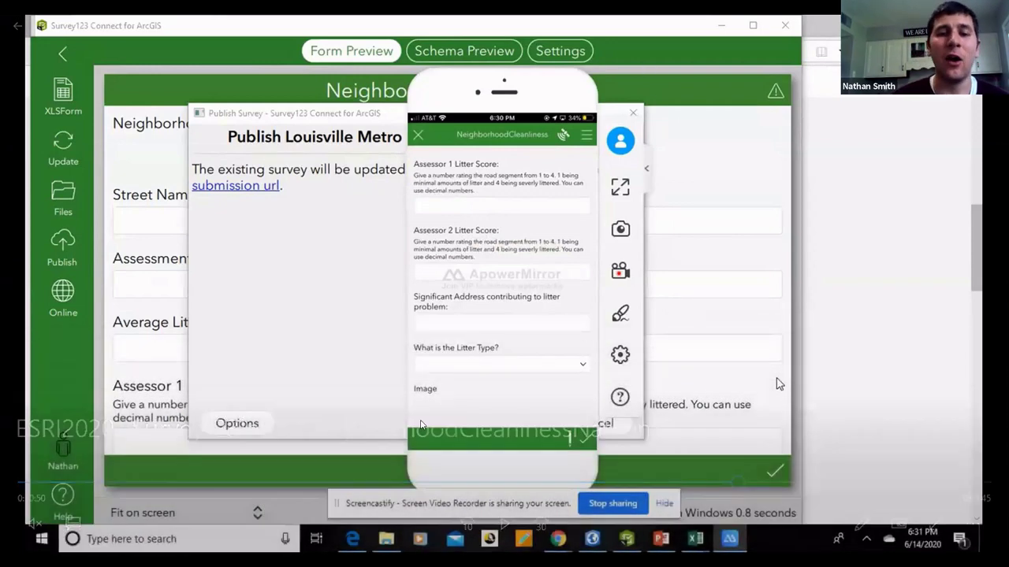
mouse_move(434, 404)
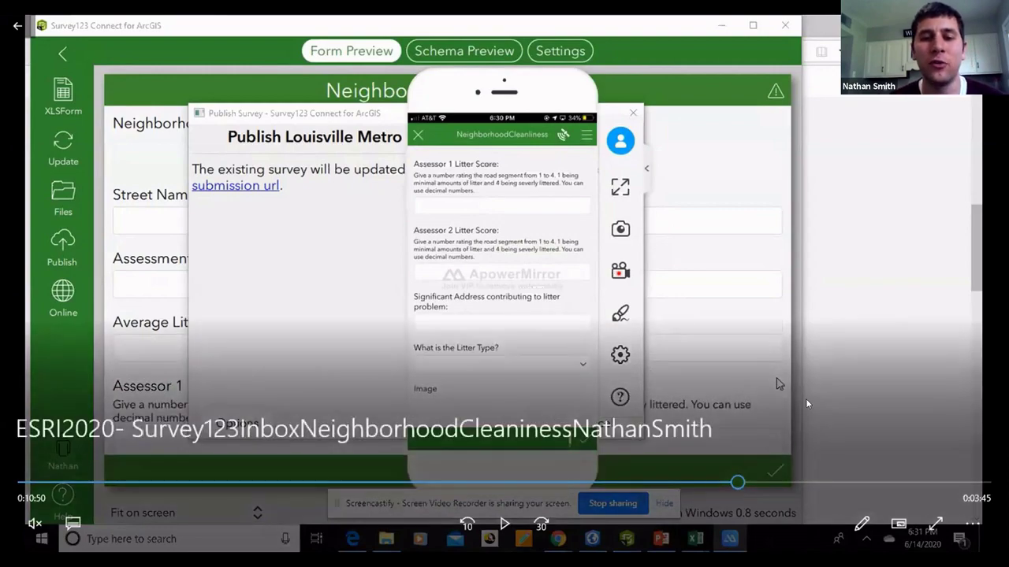
key("space")
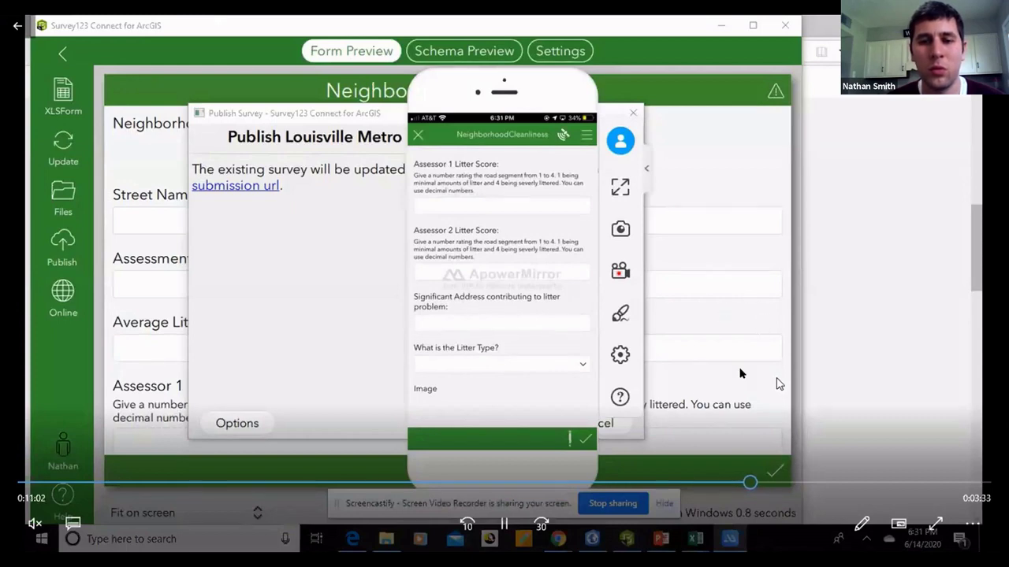
- Seek ahead to the Survey Completed prompt, pause there, then jump forward to the Pros slide
left_click(760, 483)
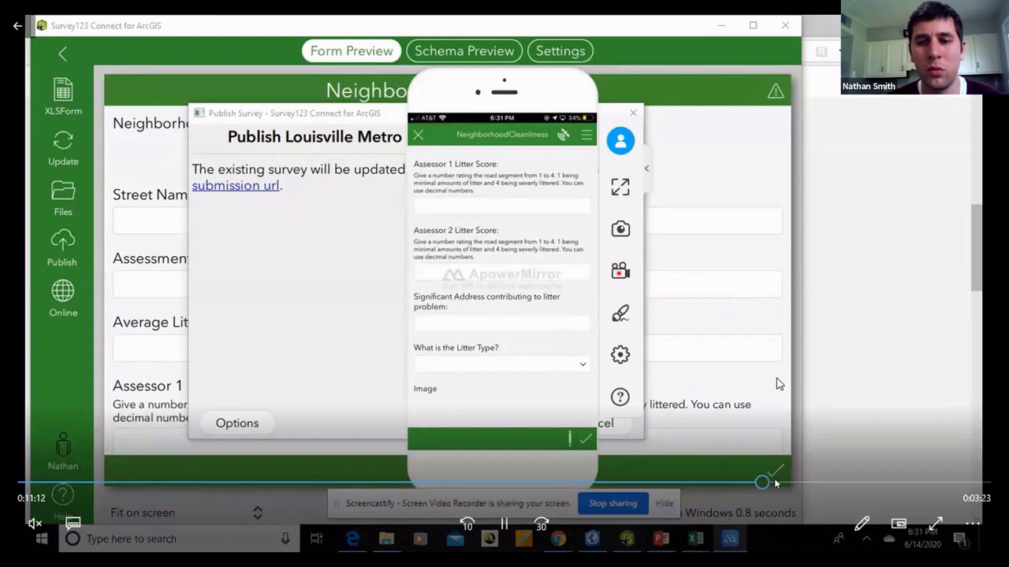
left_click(778, 483)
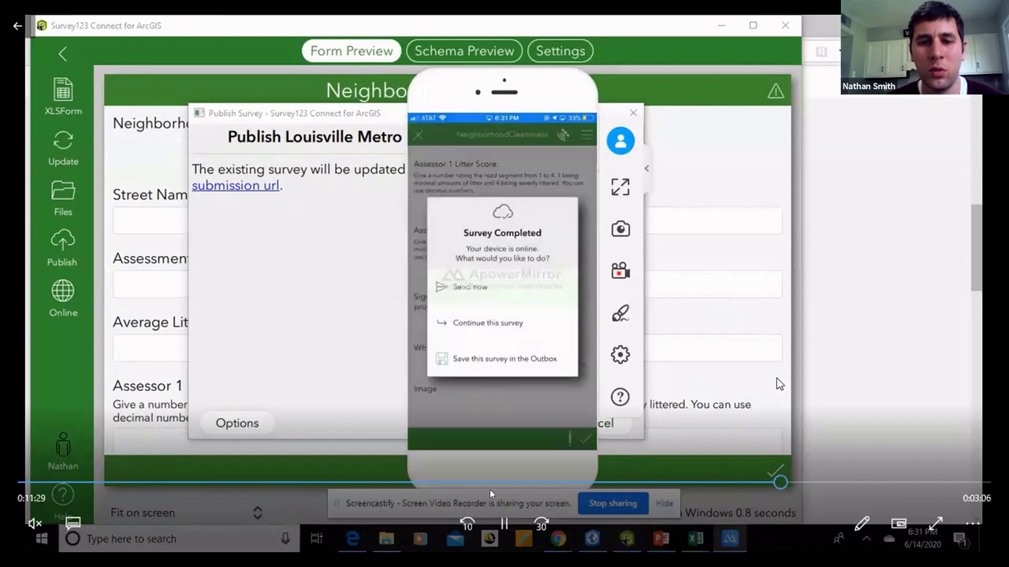
left_click(504, 524)
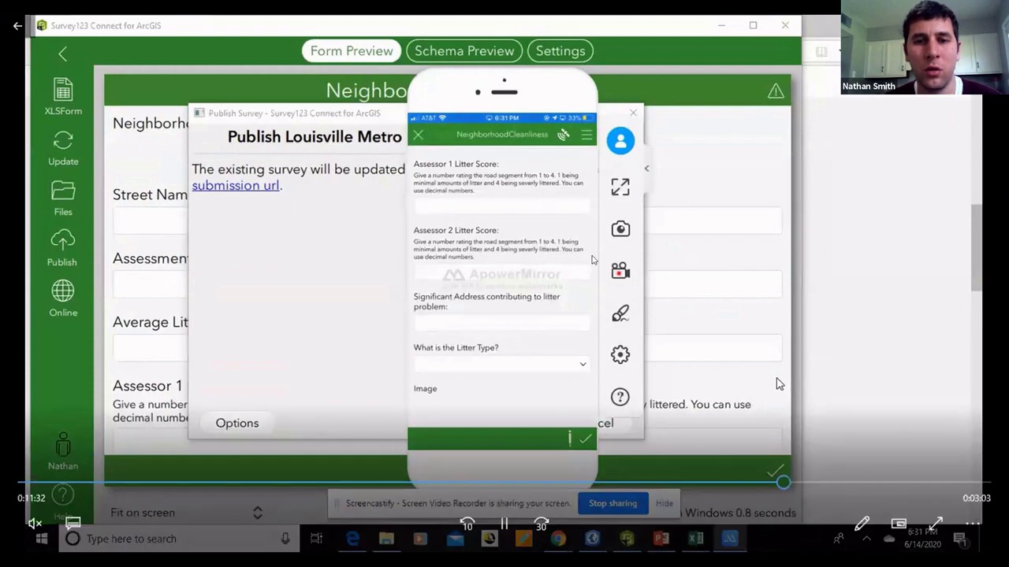
left_click(797, 483)
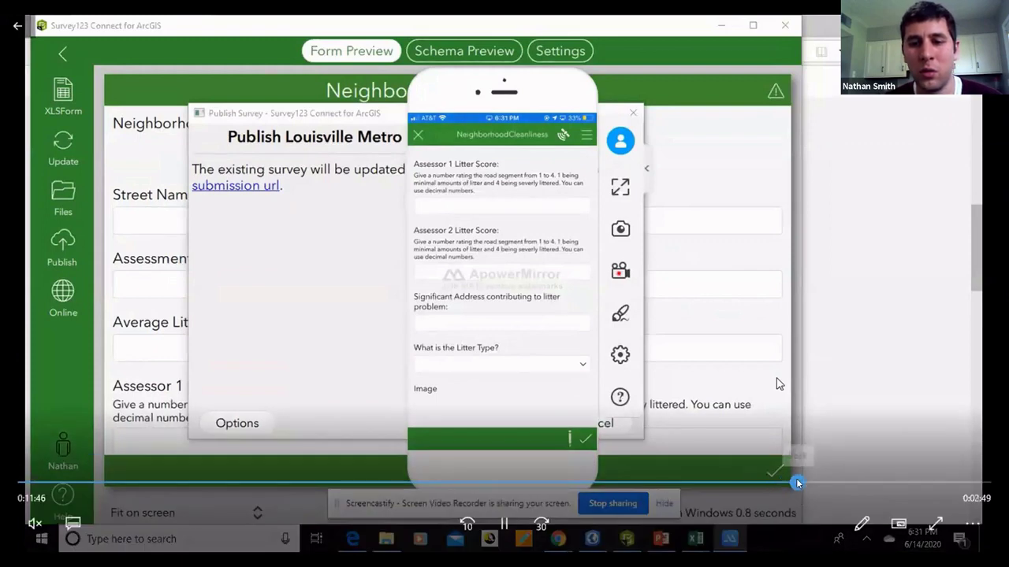
- Return to the Inbox method Pros slide, resume playback, then skip ahead to the Cons slide
left_click(504, 524)
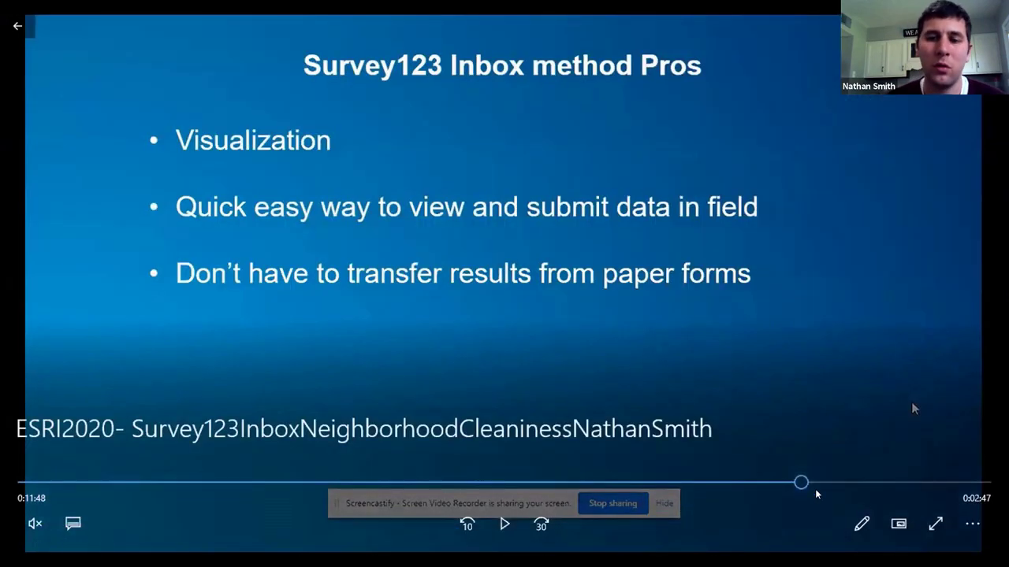
left_click(784, 483)
left_click_drag(784, 483, 799, 483)
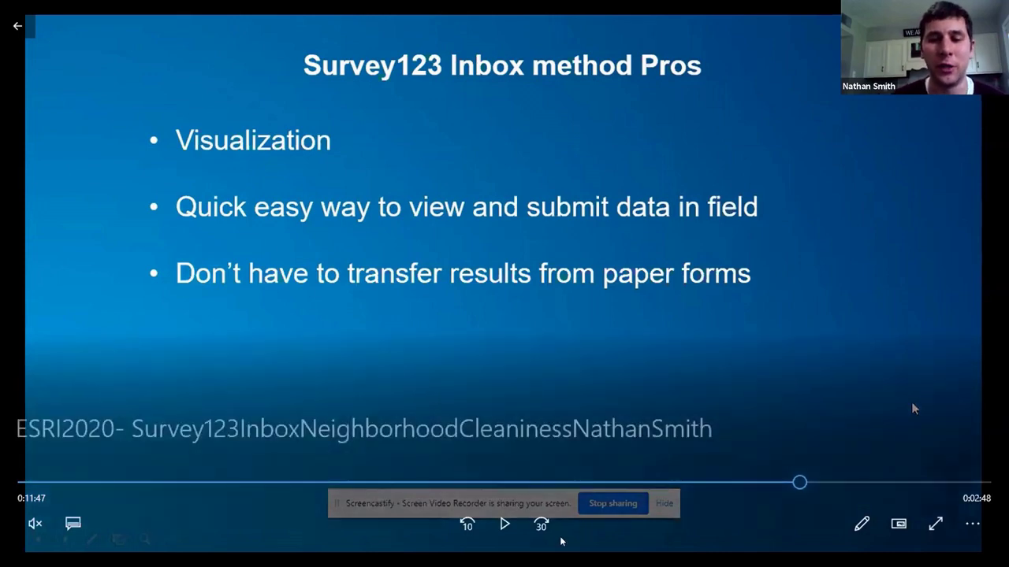
left_click(505, 525)
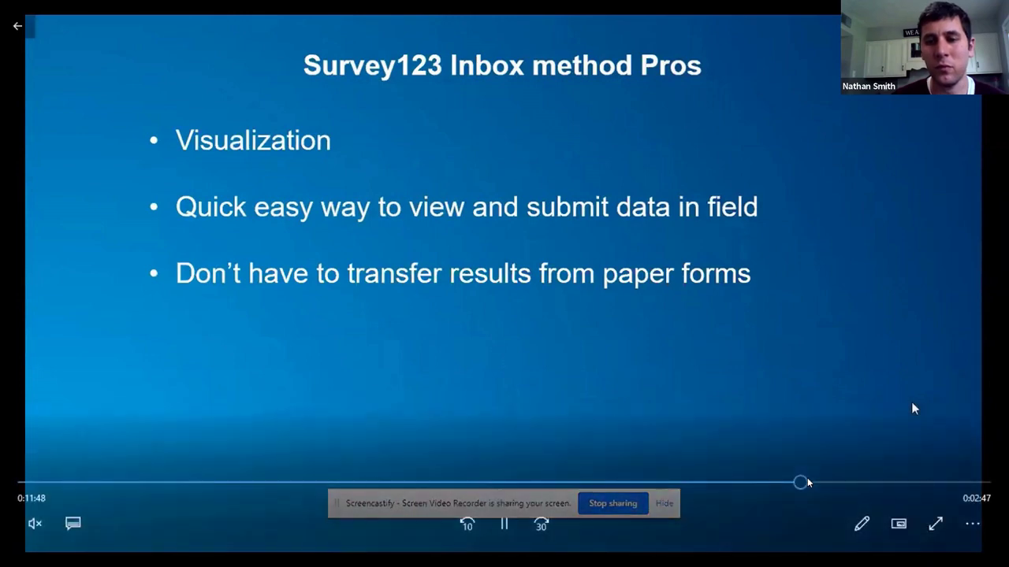
left_click_drag(799, 482, 873, 483)
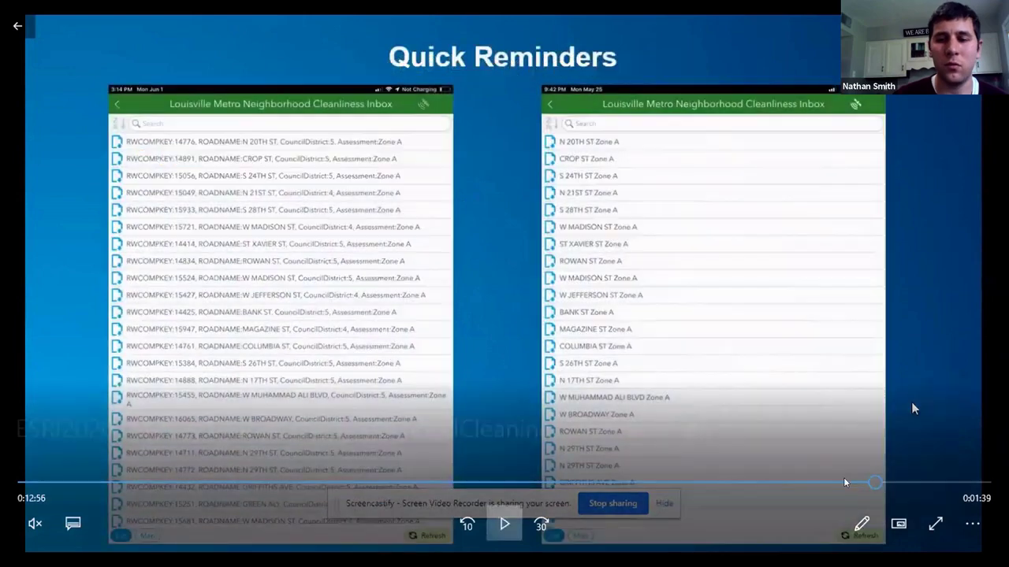
- Pause on the Inbox Method Cons slide, then jump ahead to the Quick Reminders slide
left_click(506, 523)
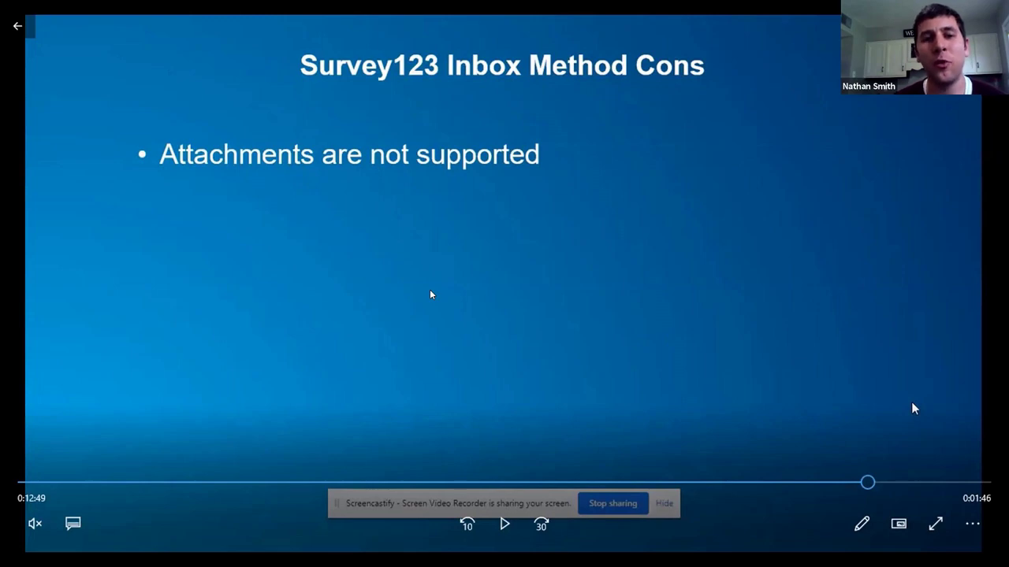
left_click(880, 482)
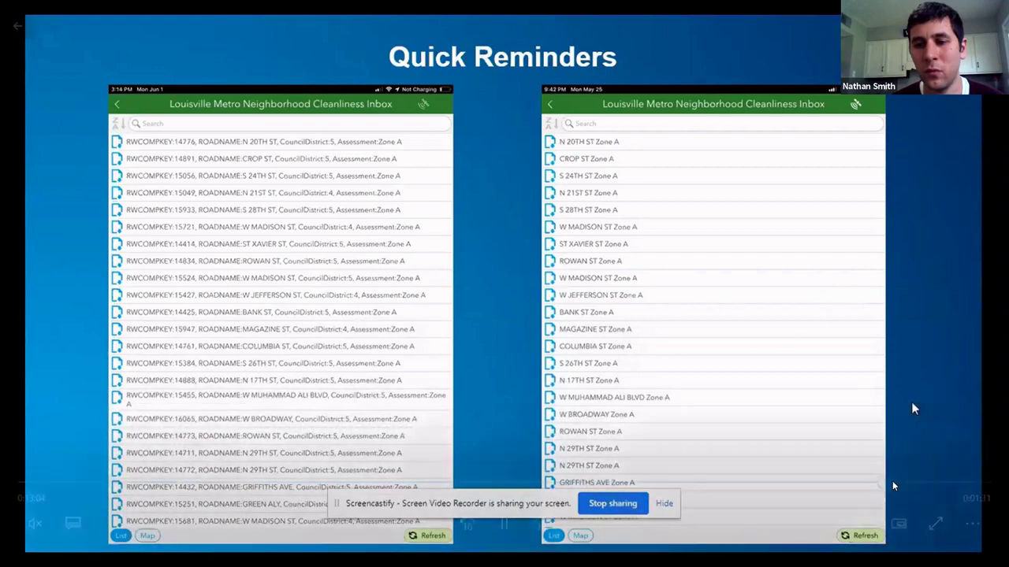
- Skip to the Settings > Inbox tab, pause there, then jump to ArcGIS Pro's web-layer sharing step
left_click_drag(894, 482, 925, 482)
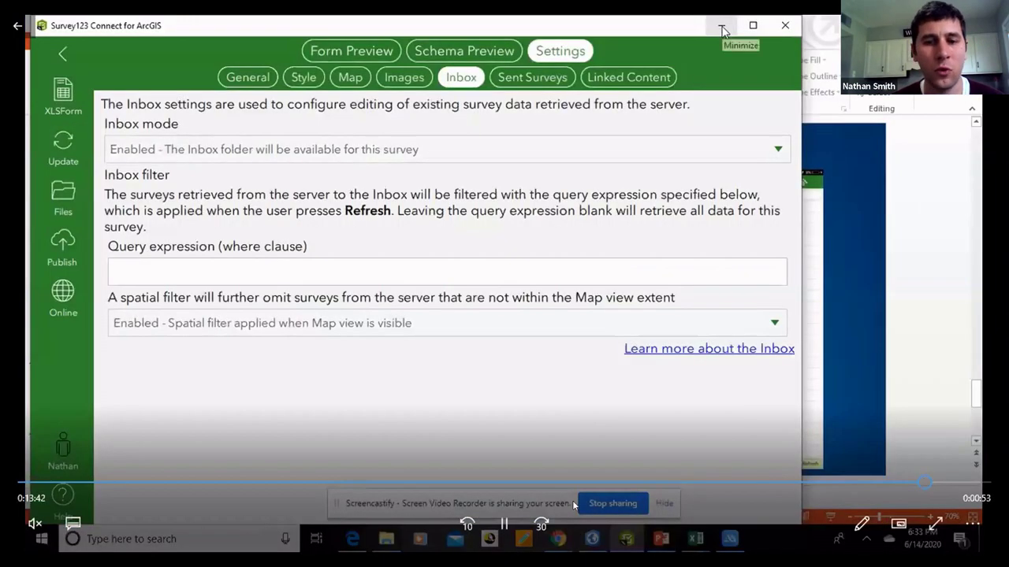
left_click(505, 524)
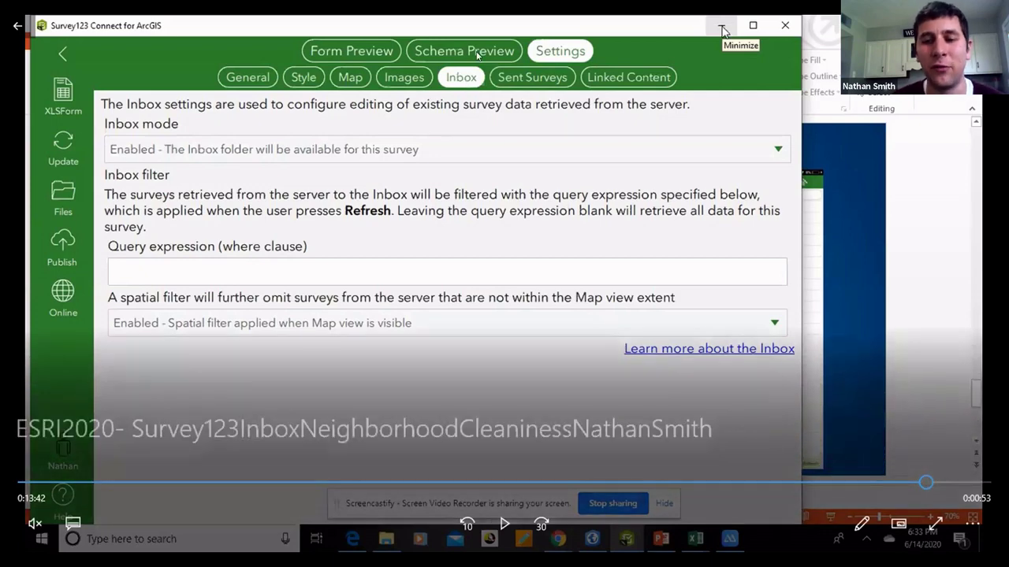
left_click(937, 482)
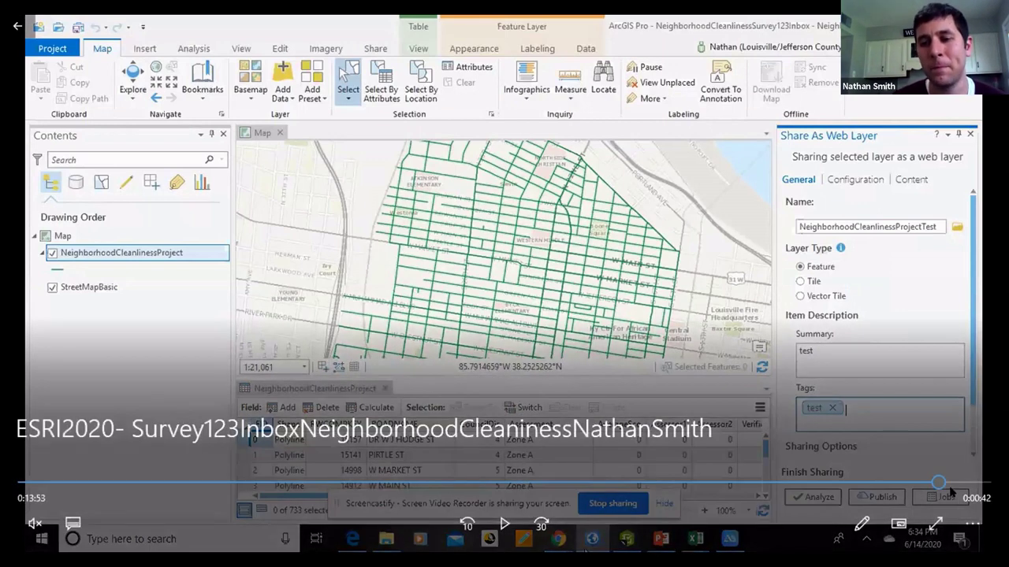
- Skip through the final slides and pause on the closing Contact Information slide
left_click(952, 483)
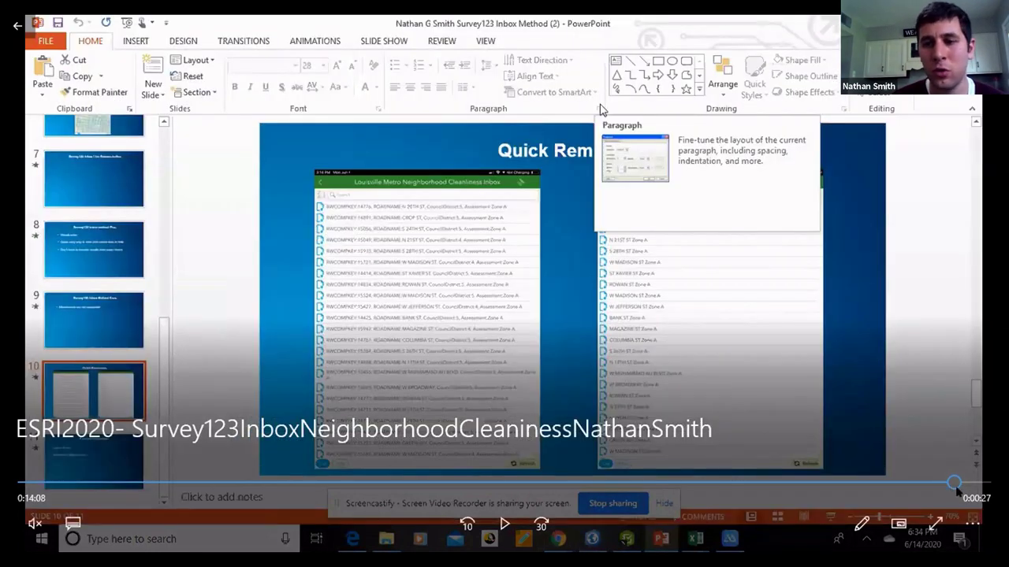
left_click(961, 483)
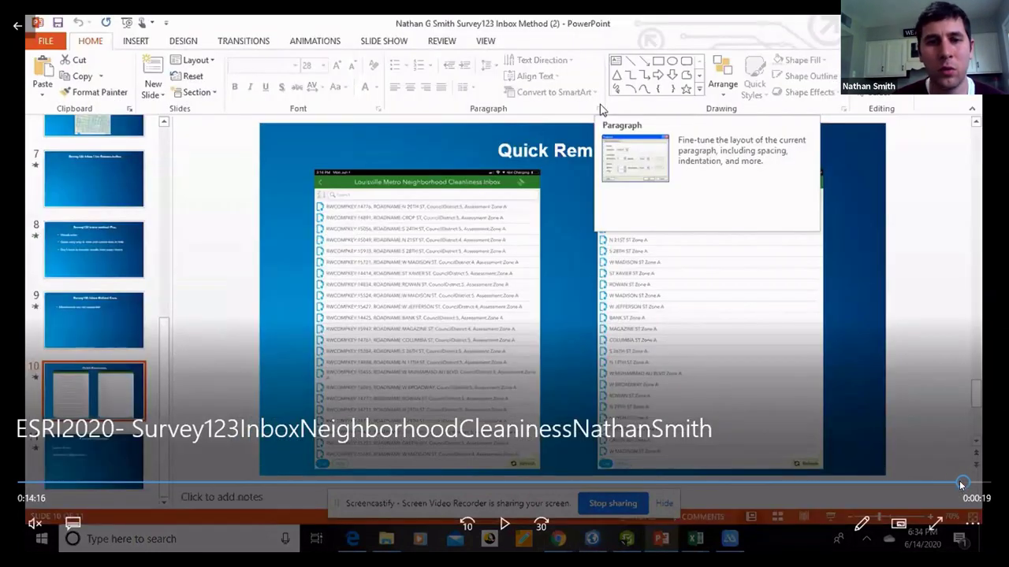
left_click(972, 483)
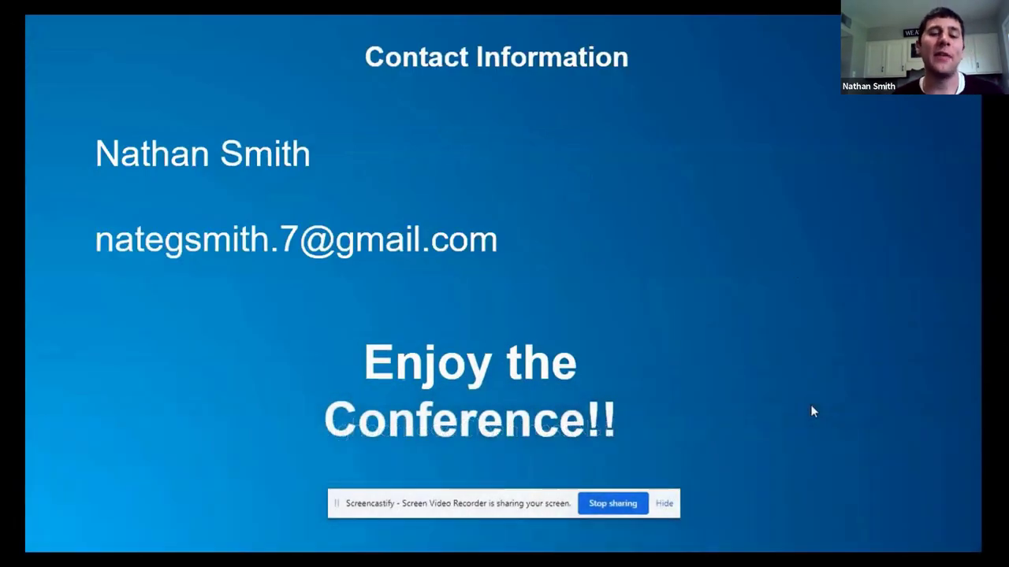
left_click(813, 411)
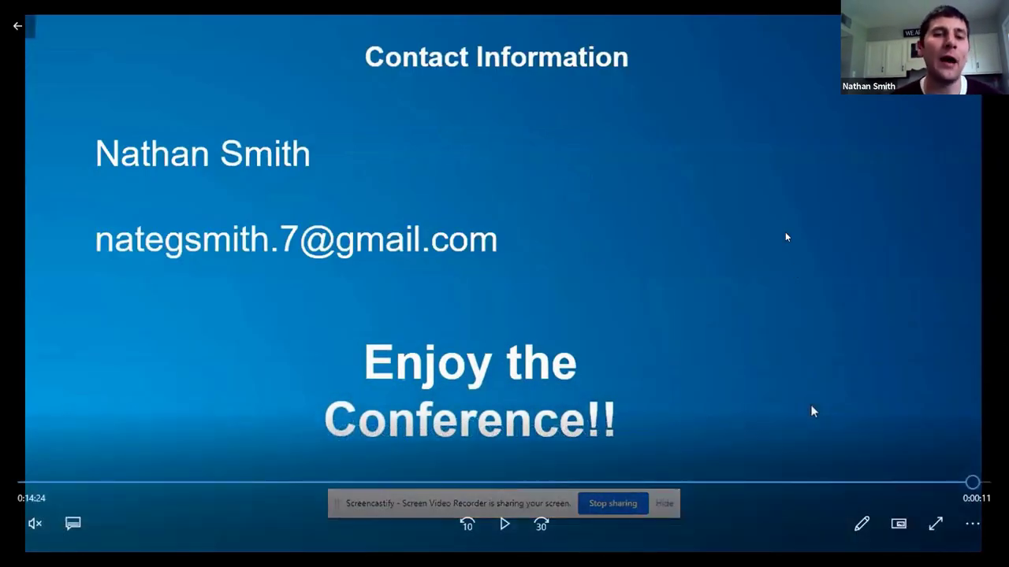